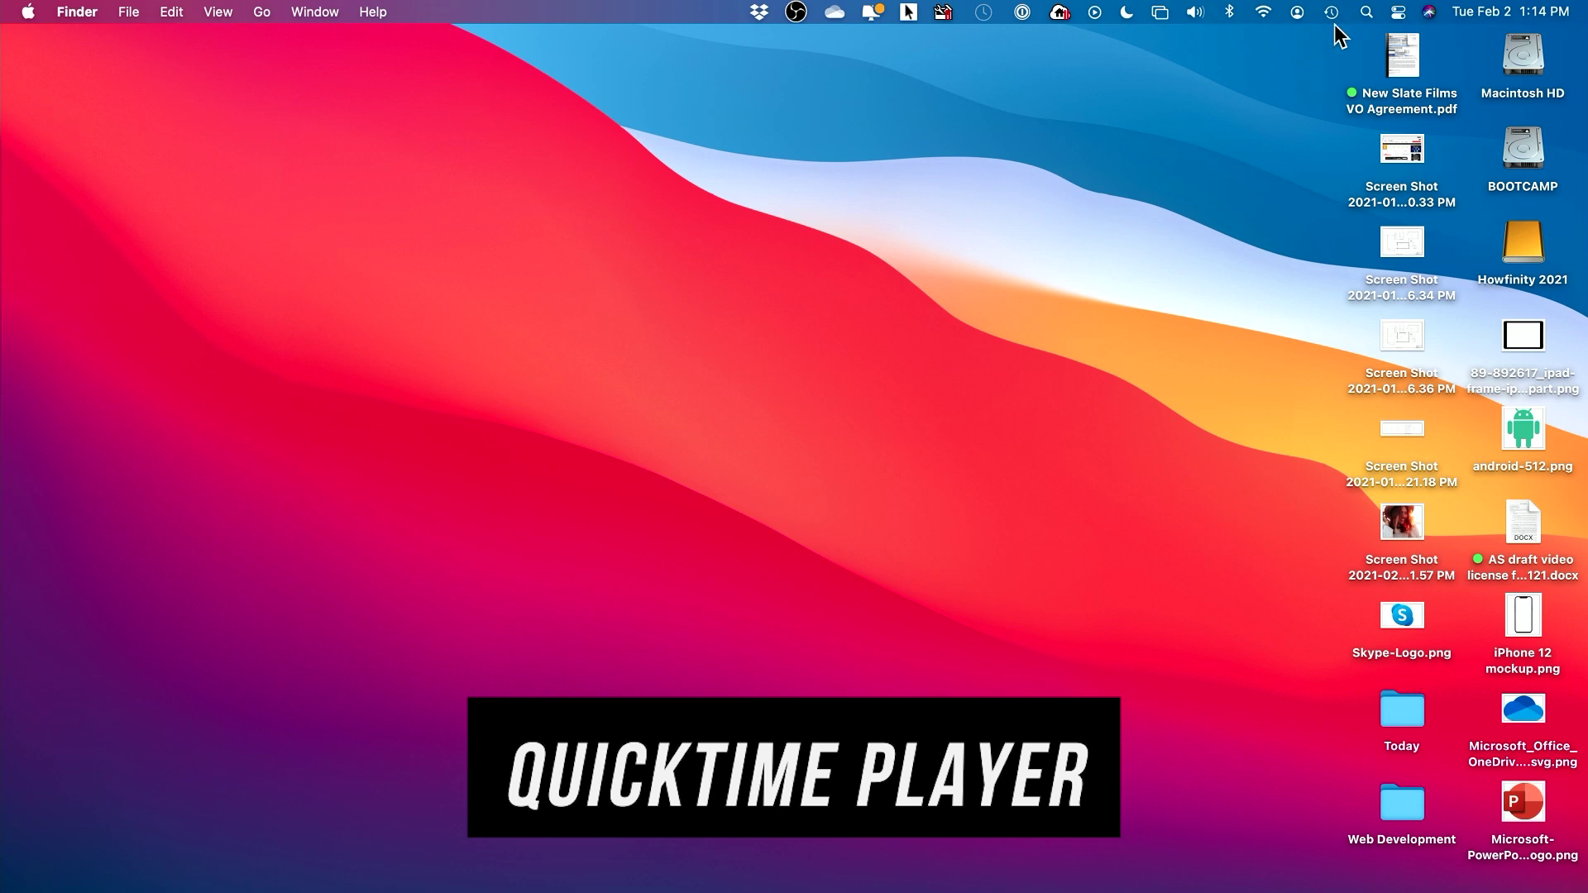
# Find and launch QuickTime Player, and dismiss its file chooser without opening anything
pyautogui.click(1366, 13)
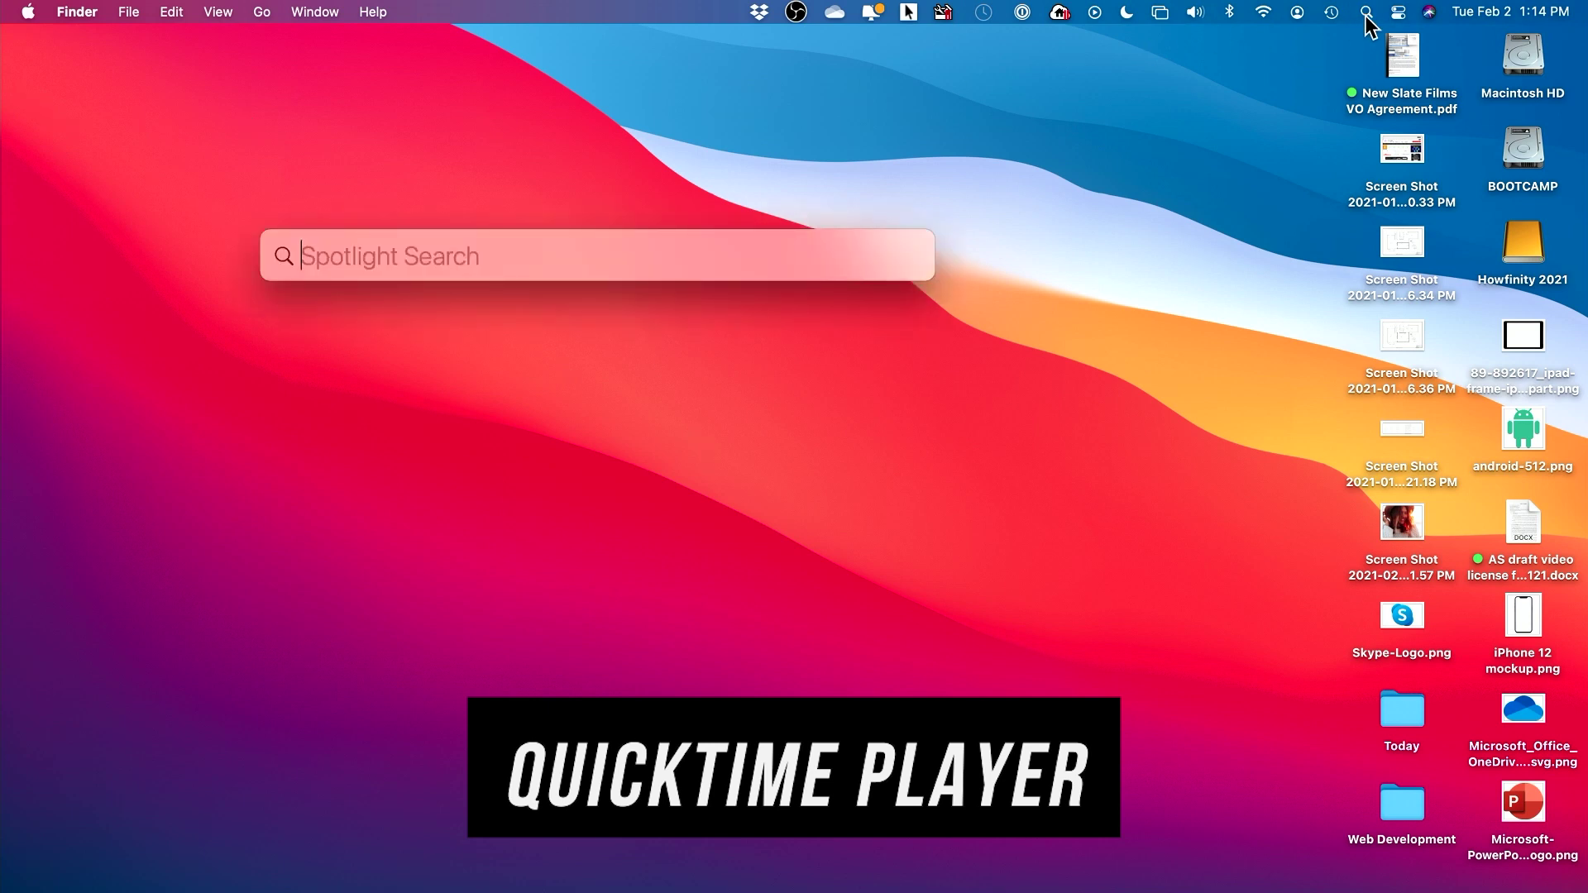
pyautogui.write('quicktime')
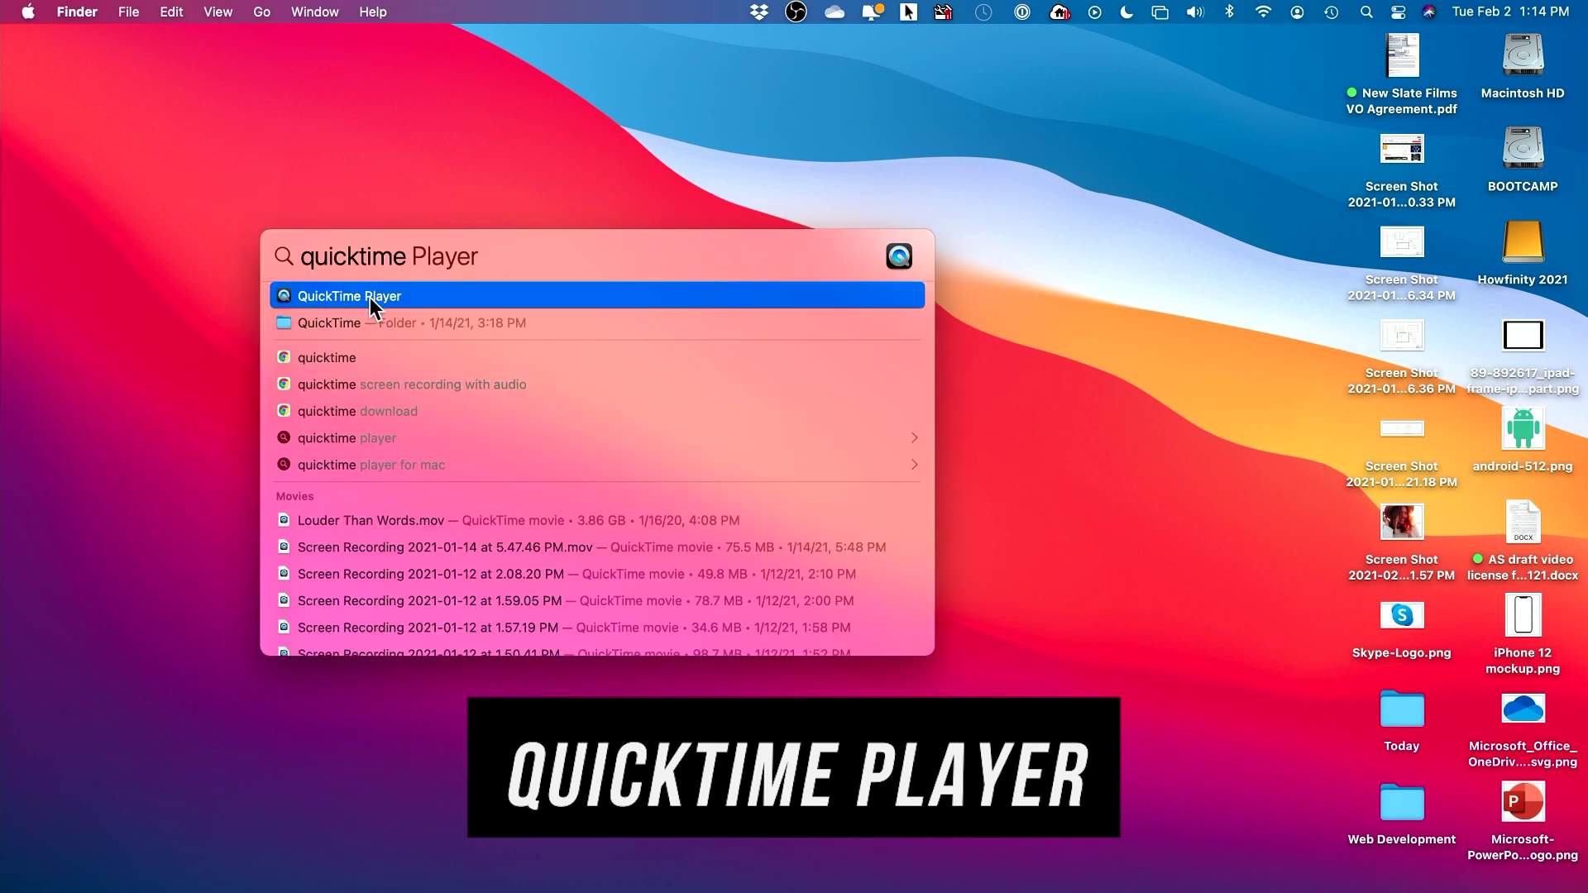
pyautogui.click(369, 300)
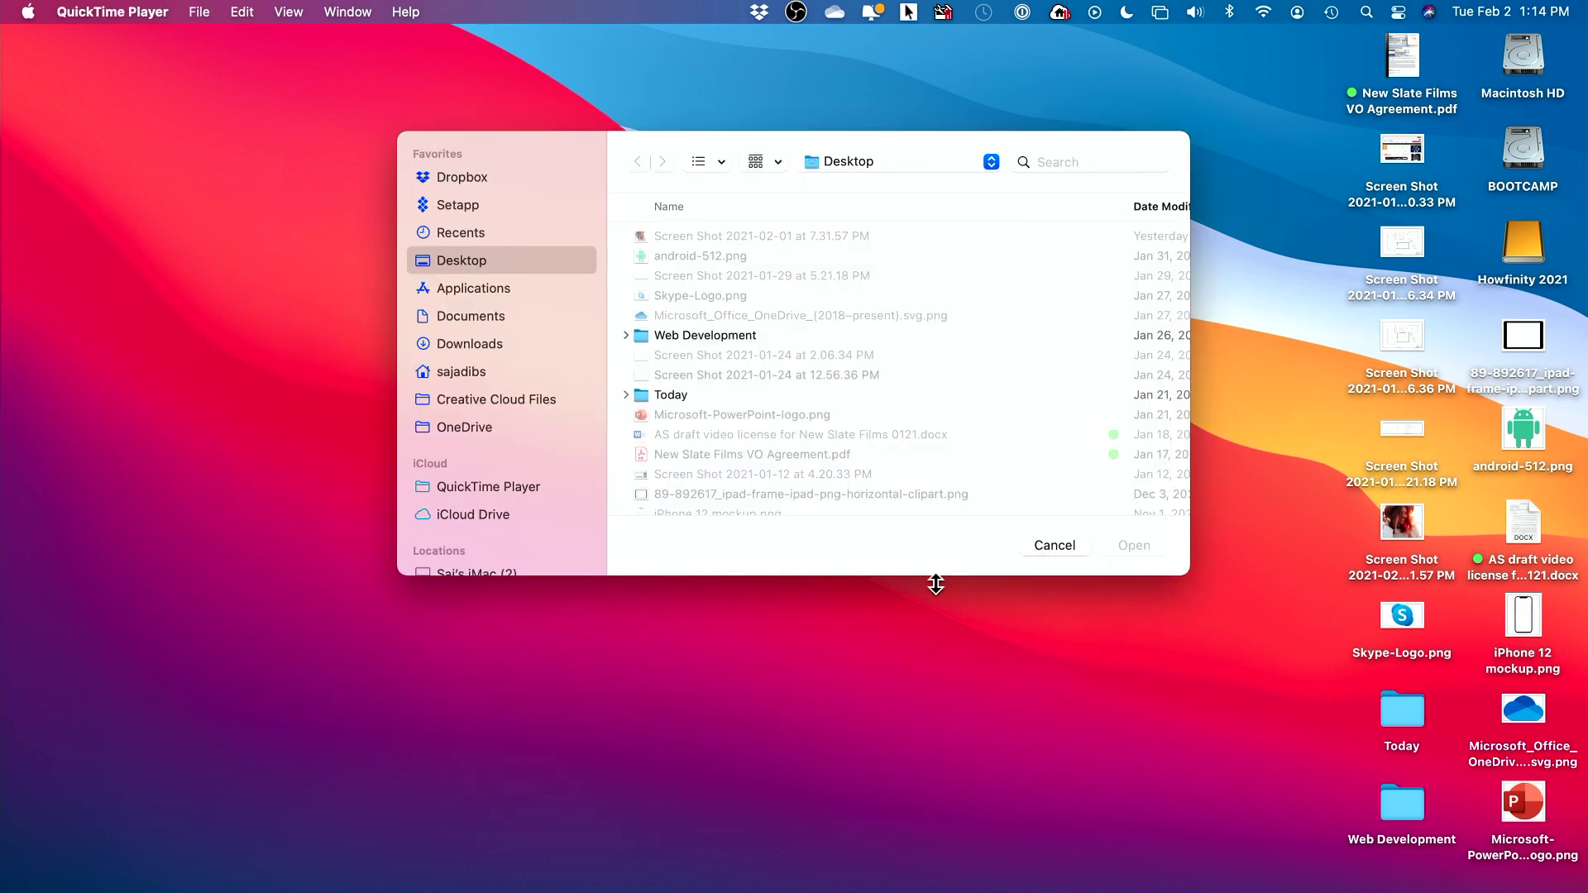
pyautogui.click(1039, 549)
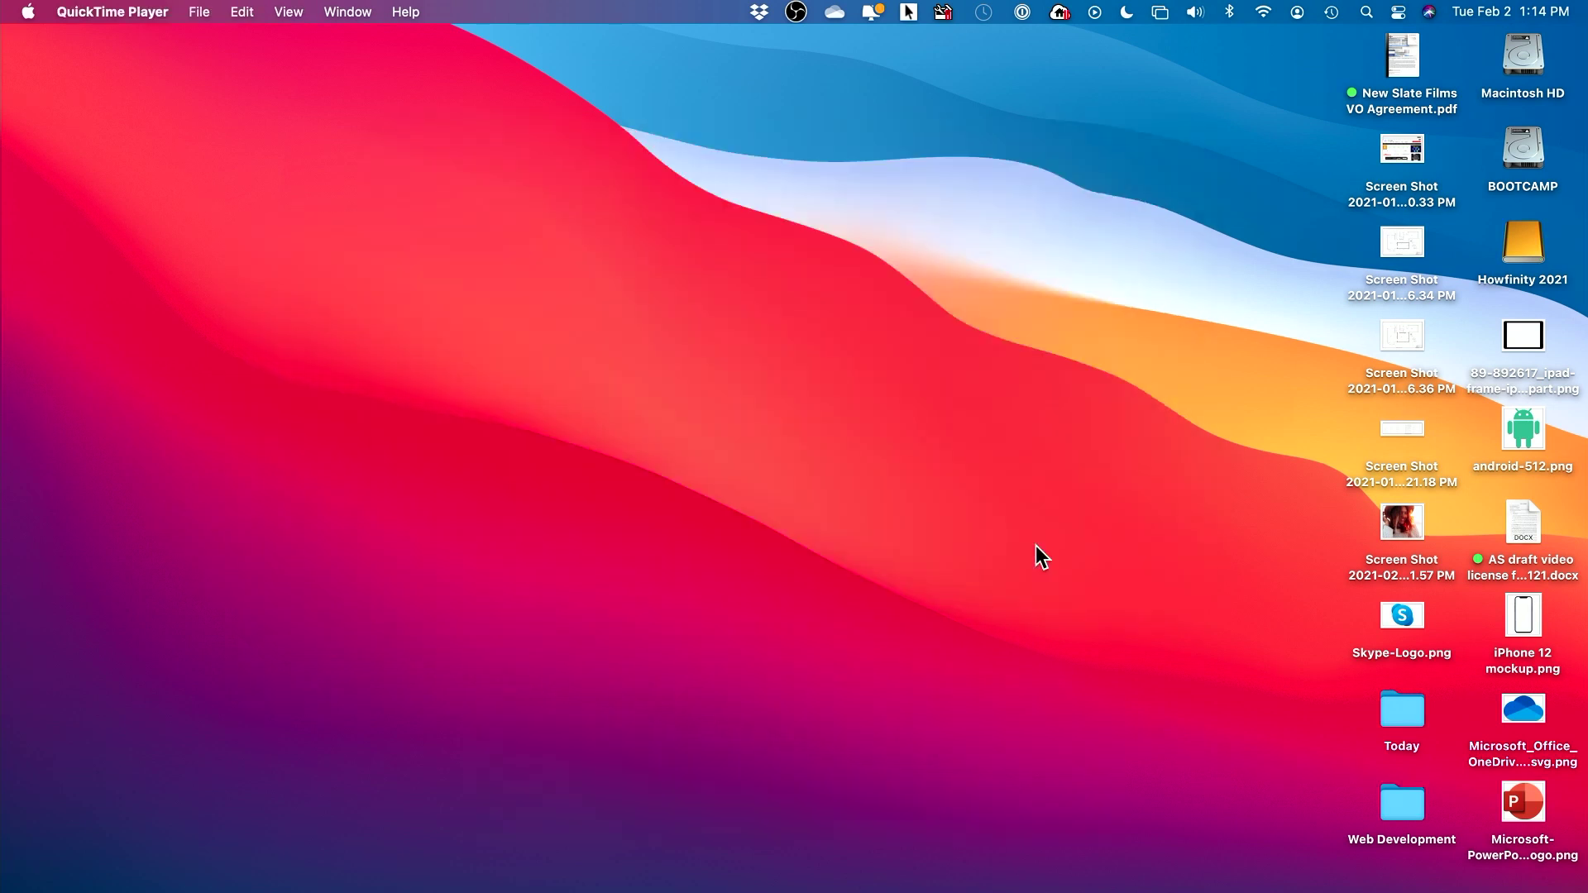
# Set up a new screen recording of the selected full-screen area, review the capture options, and start recording
pyautogui.click(107, 13)
pyautogui.moveTo(197, 14)
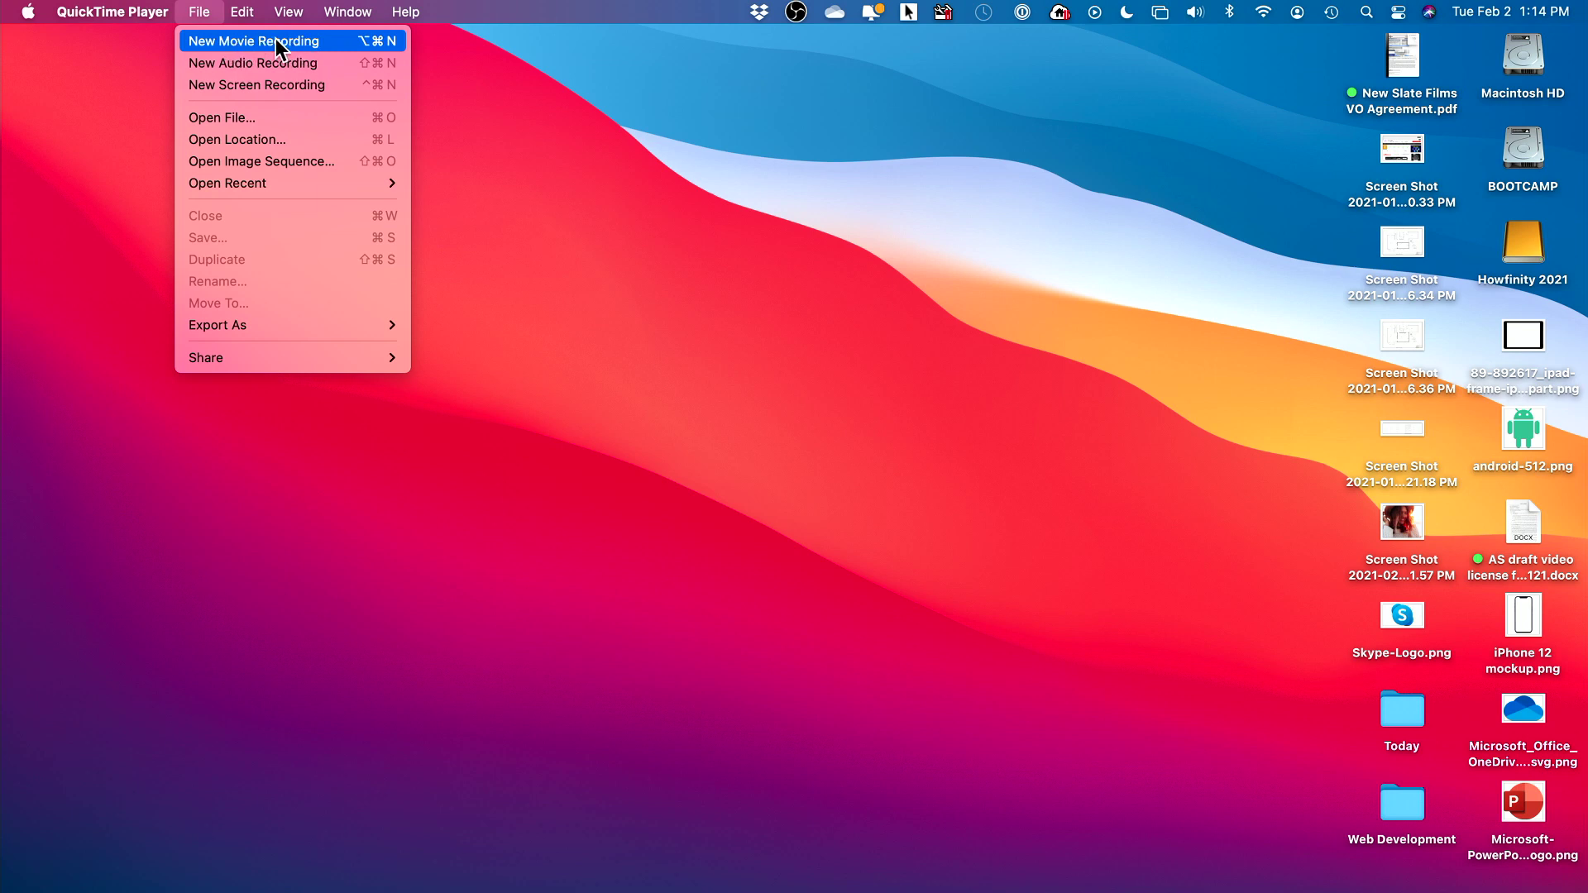
pyautogui.click(273, 86)
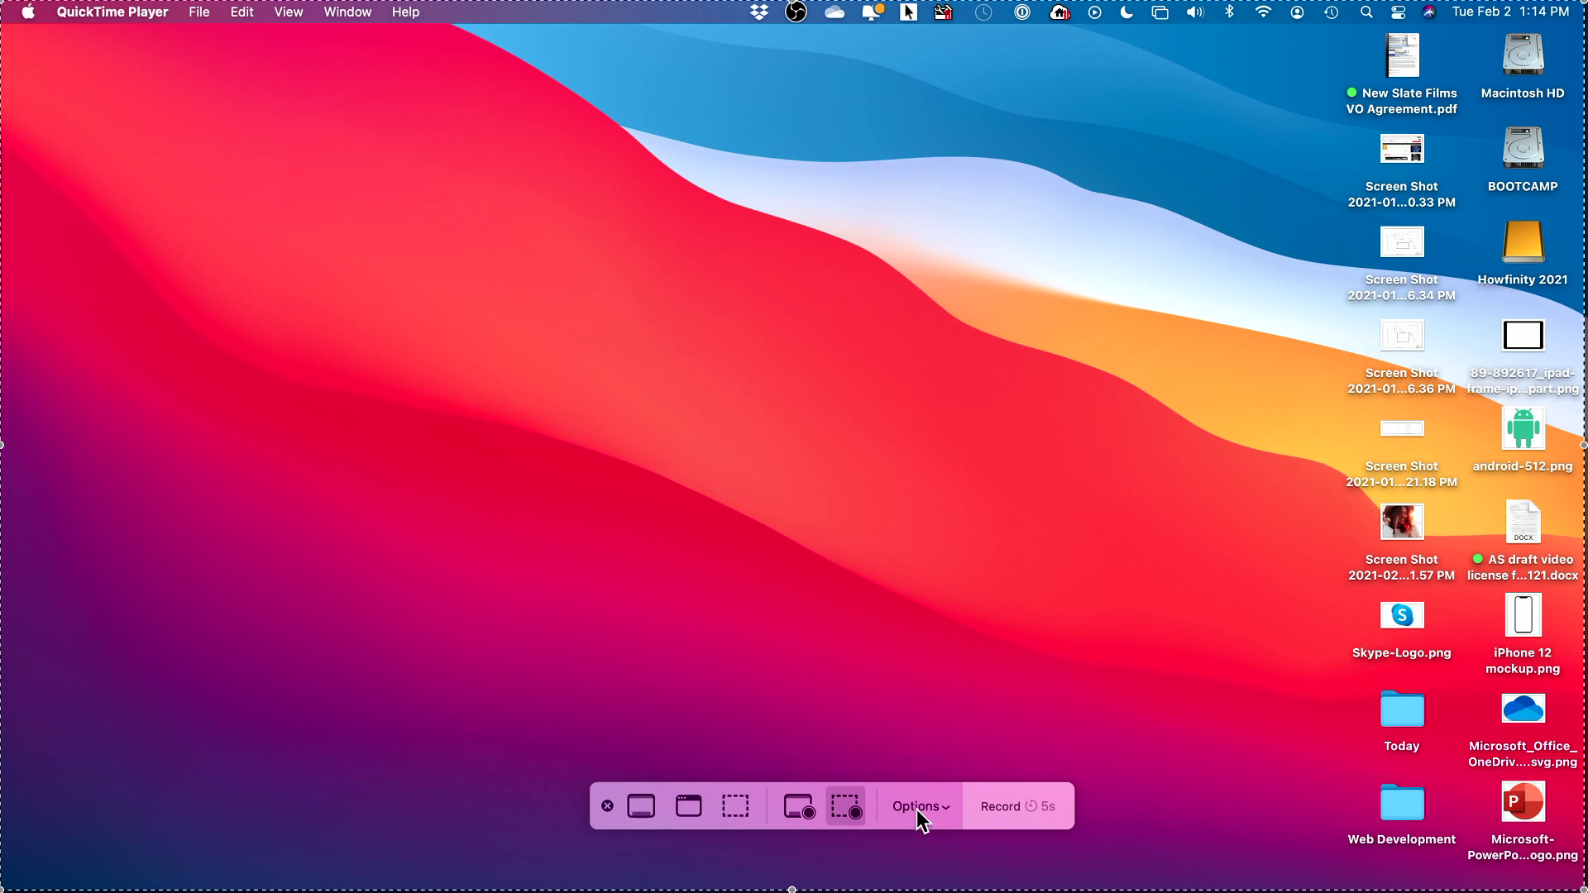
pyautogui.click(940, 814)
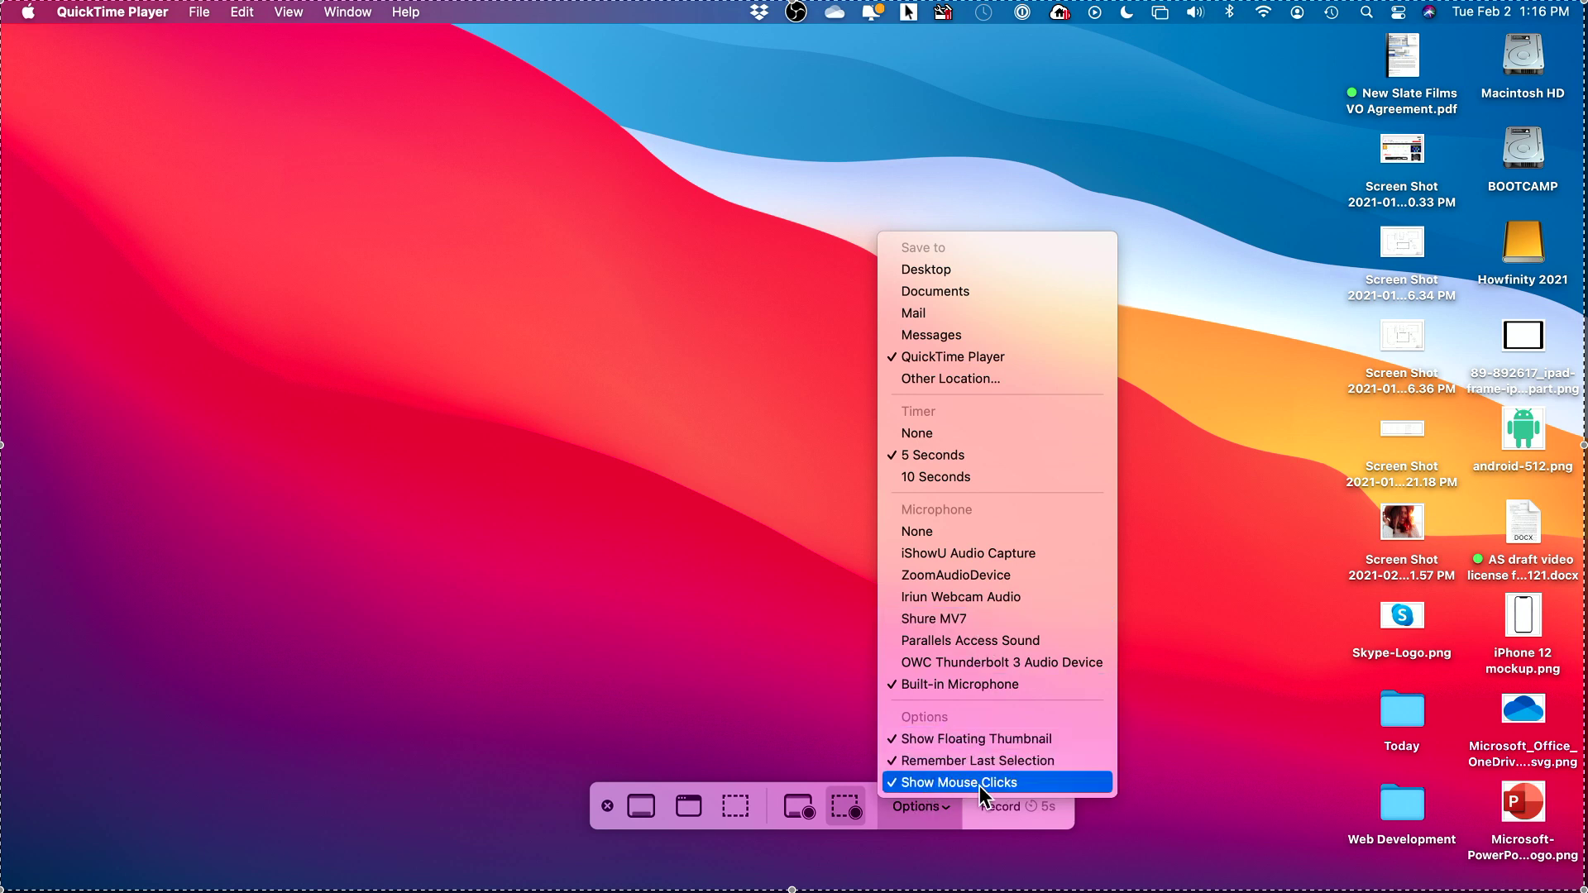
pyautogui.click(748, 539)
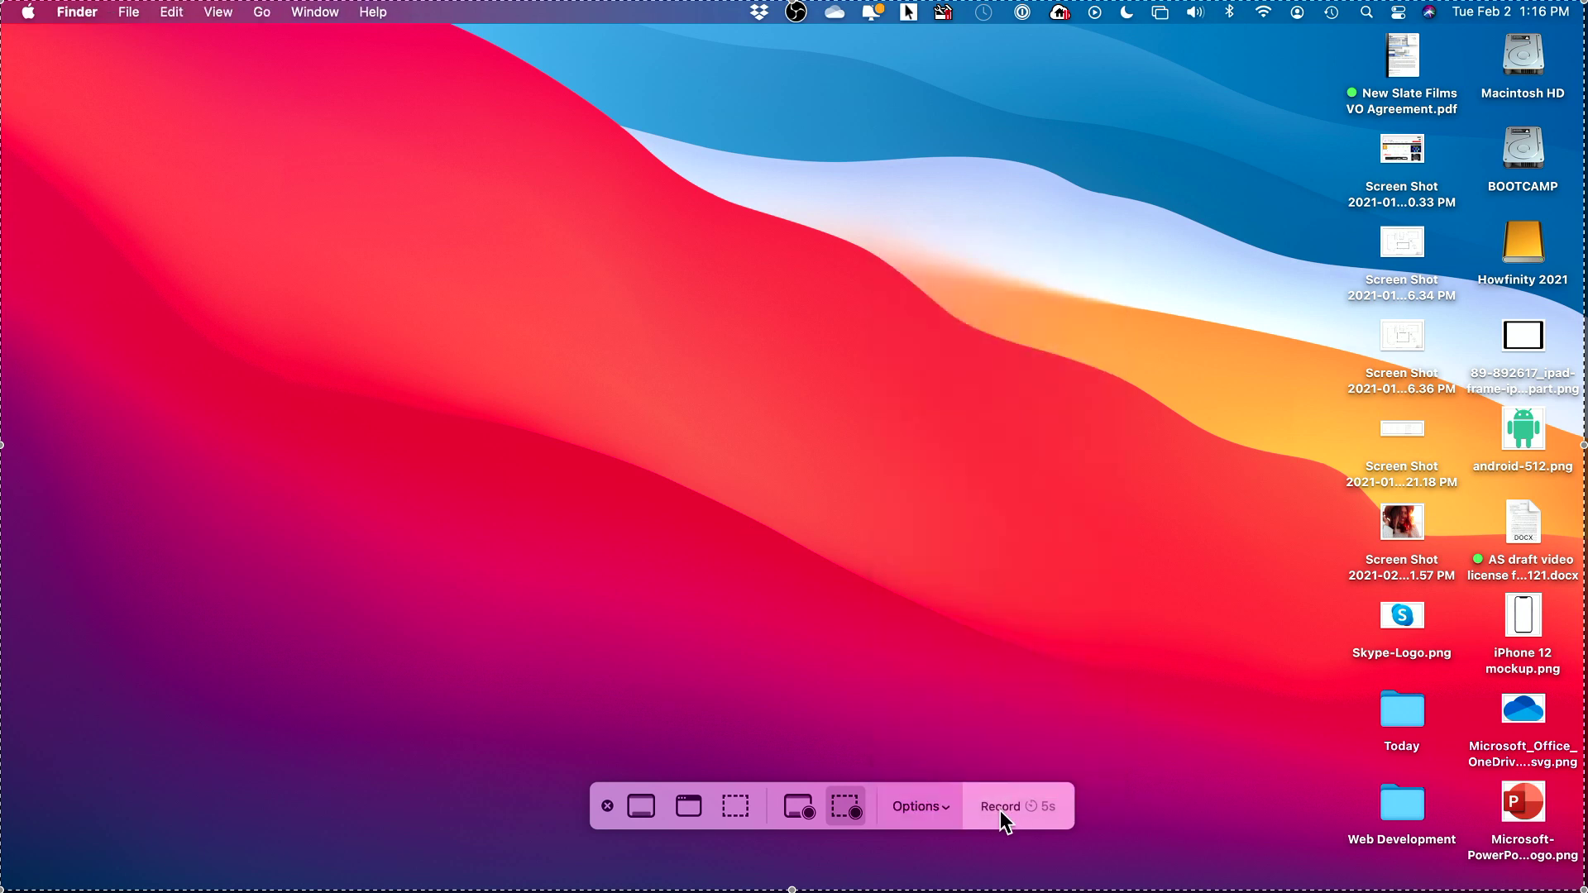
pyautogui.click(999, 807)
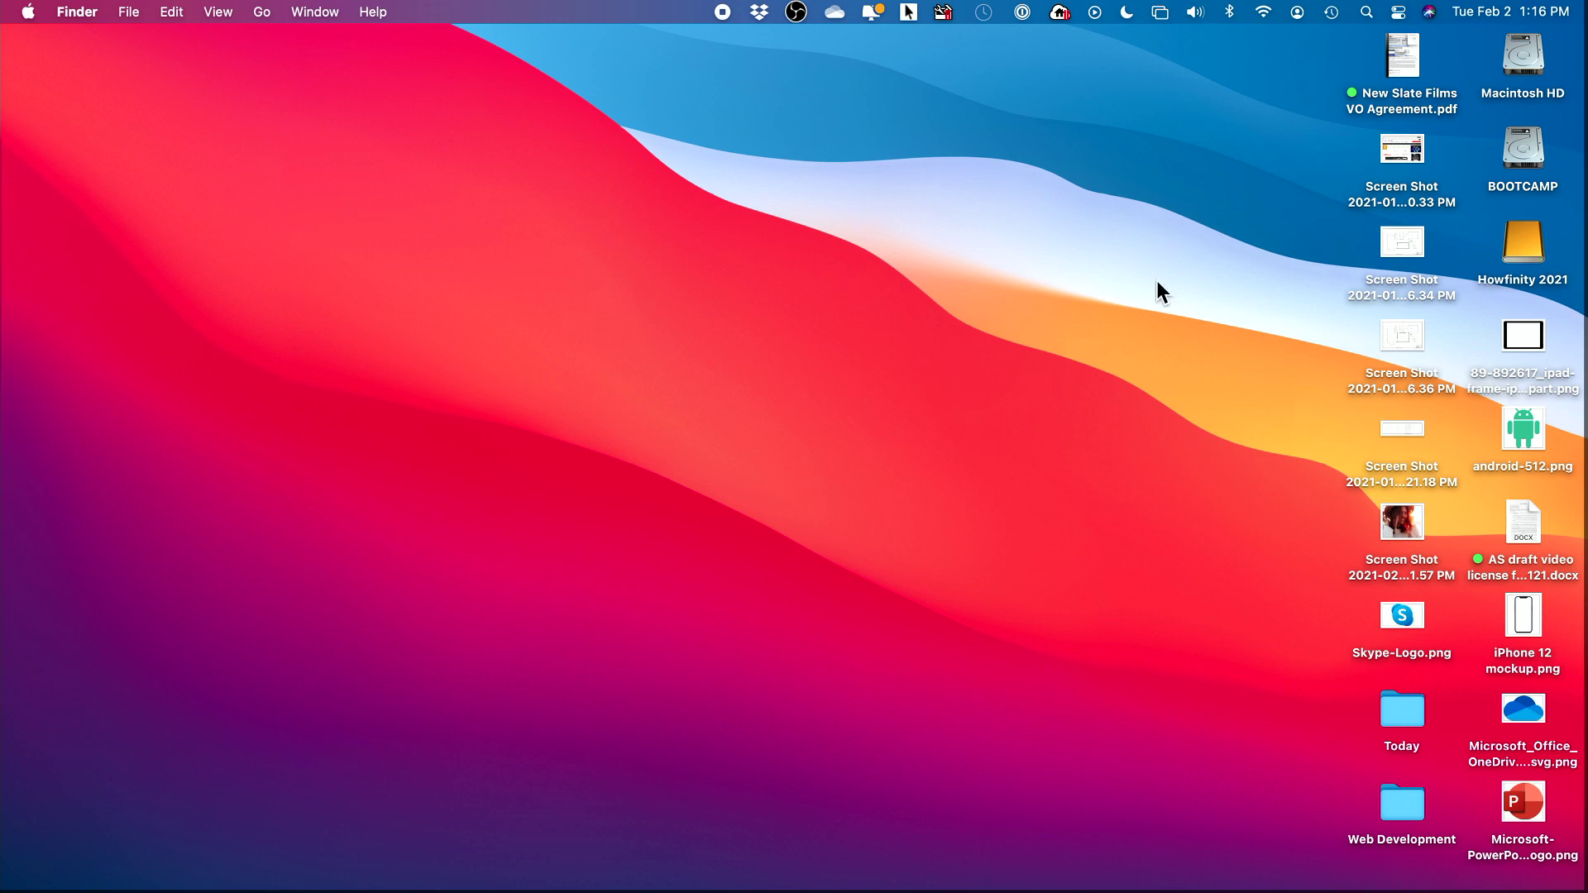
# Stop the screen recording and scrub through the captured video to its midpoint
pyautogui.click(722, 13)
pyautogui.moveTo(720, 26); pyautogui.dragTo(762, 67)
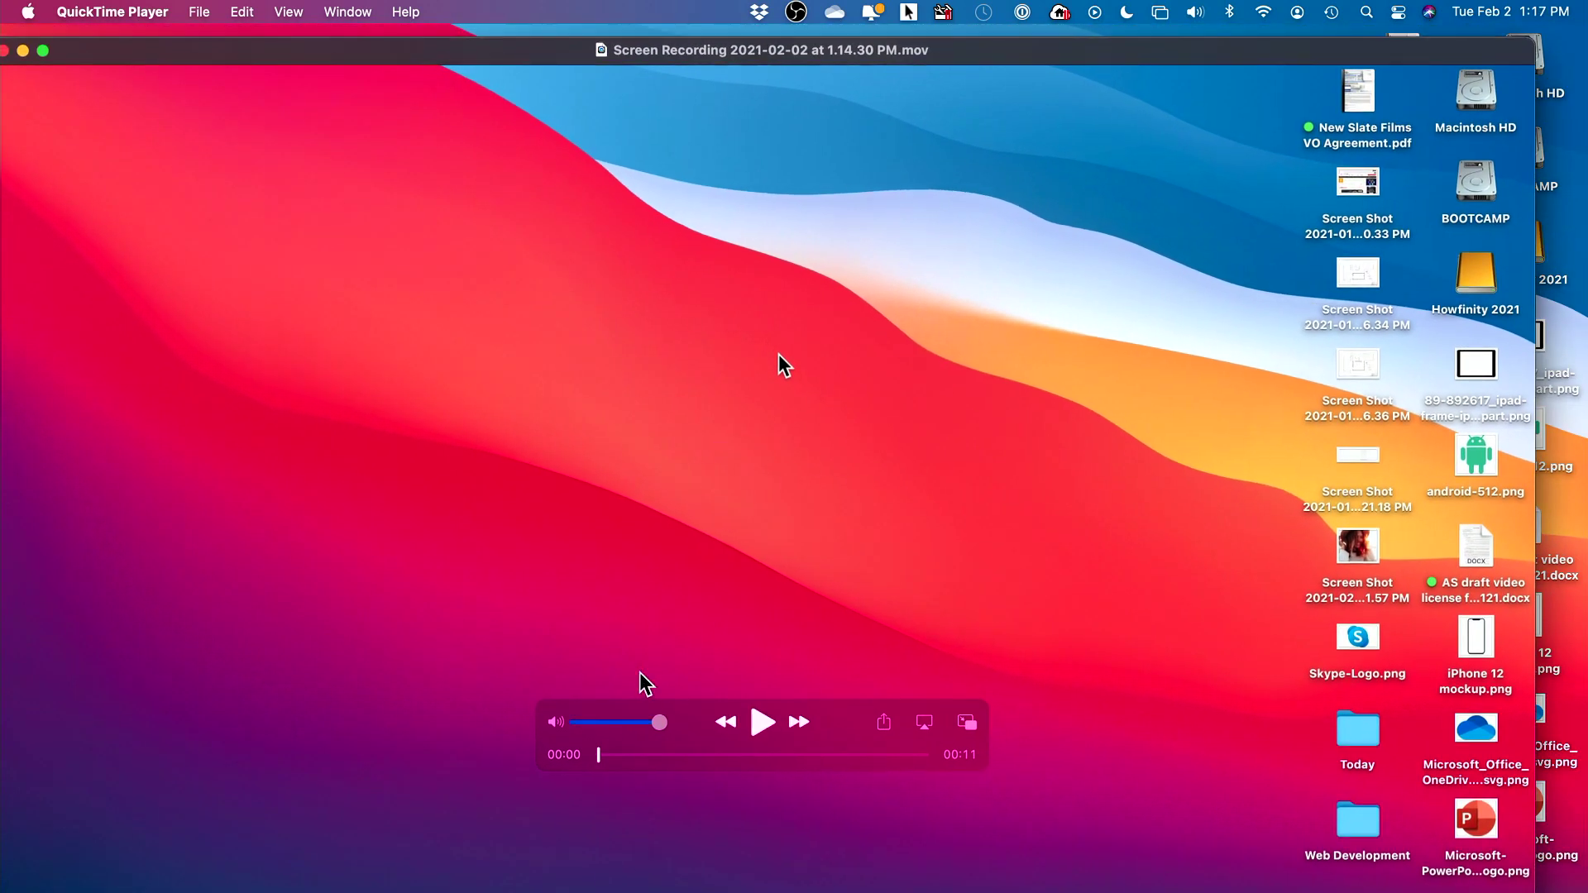
pyautogui.moveTo(623, 753); pyautogui.dragTo(784, 757)
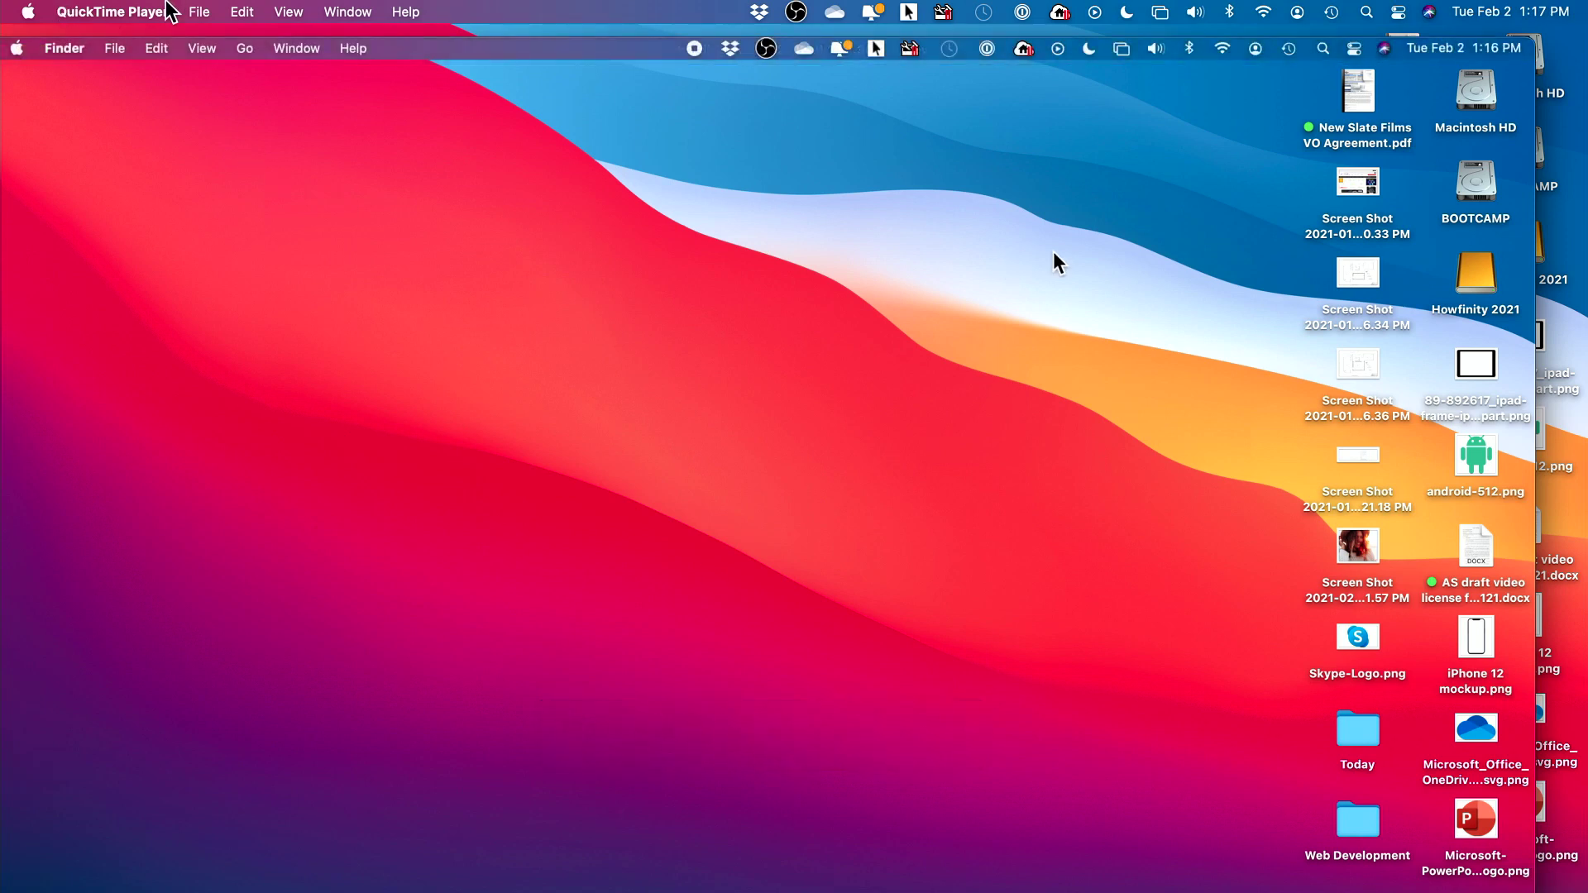
# Save the recording to the Desktop as "Screen Recording 2021-02-02" instead of replacing the existing file, and close its video
pyautogui.click(191, 9)
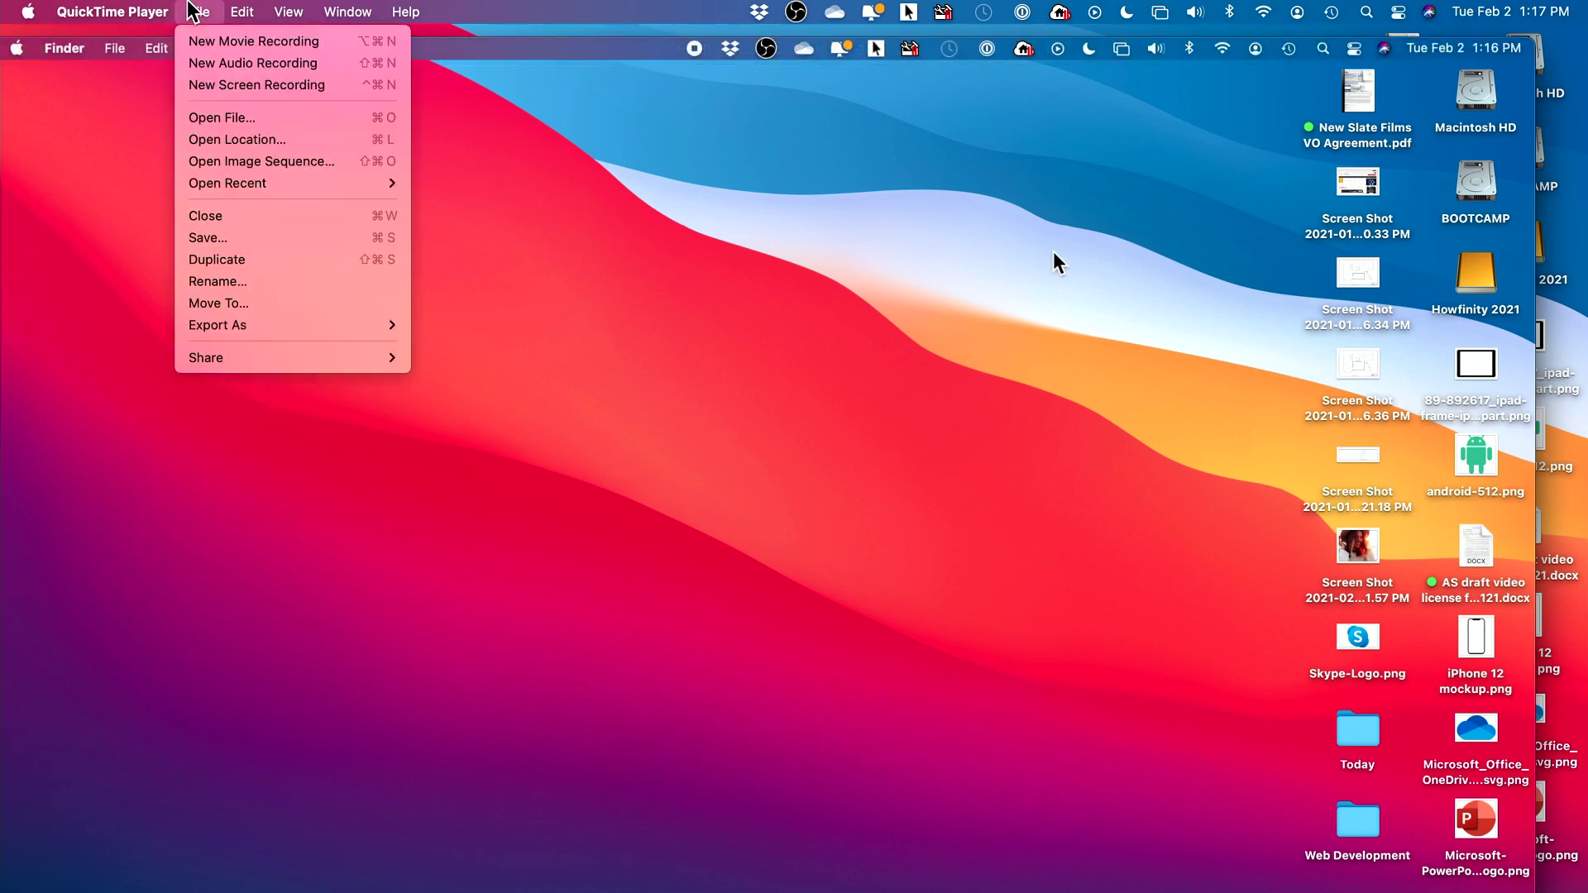
pyautogui.click(238, 239)
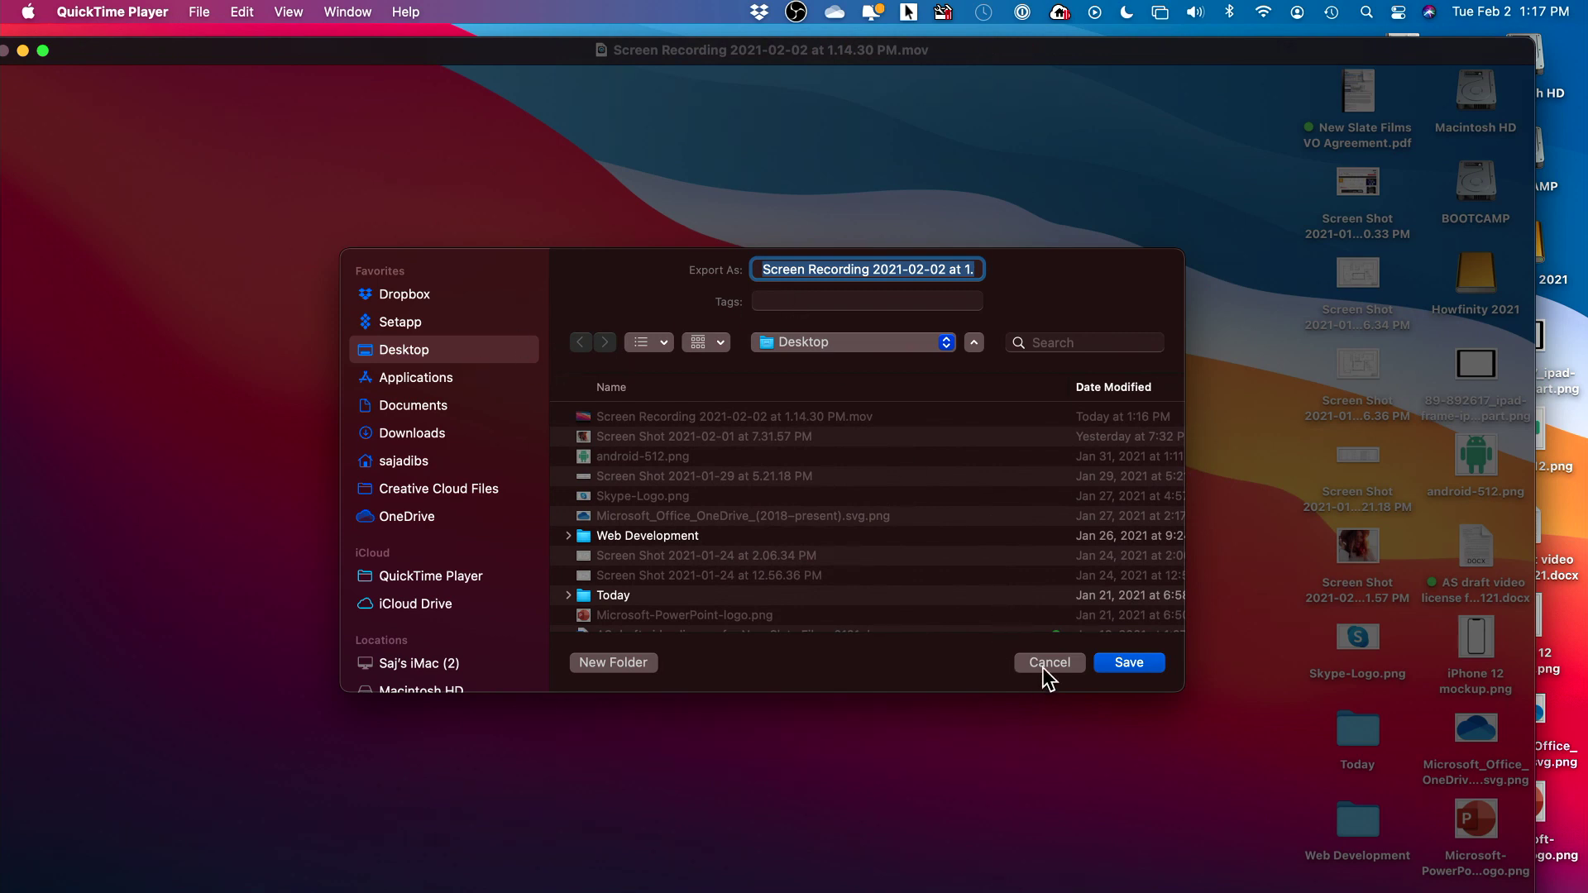
pyautogui.click(1123, 667)
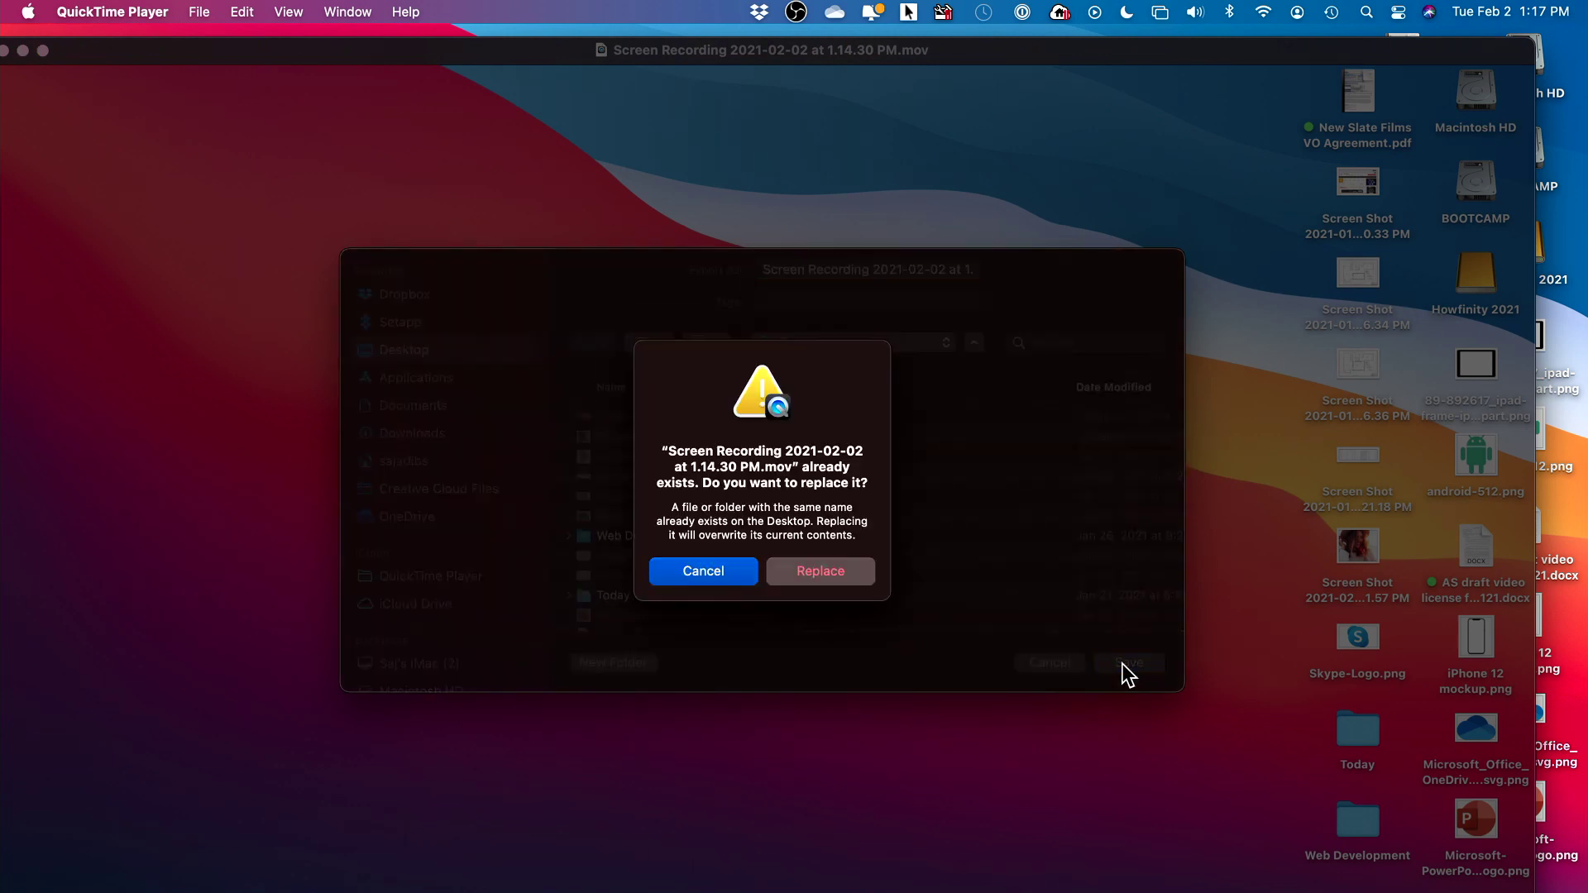
pyautogui.click(712, 576)
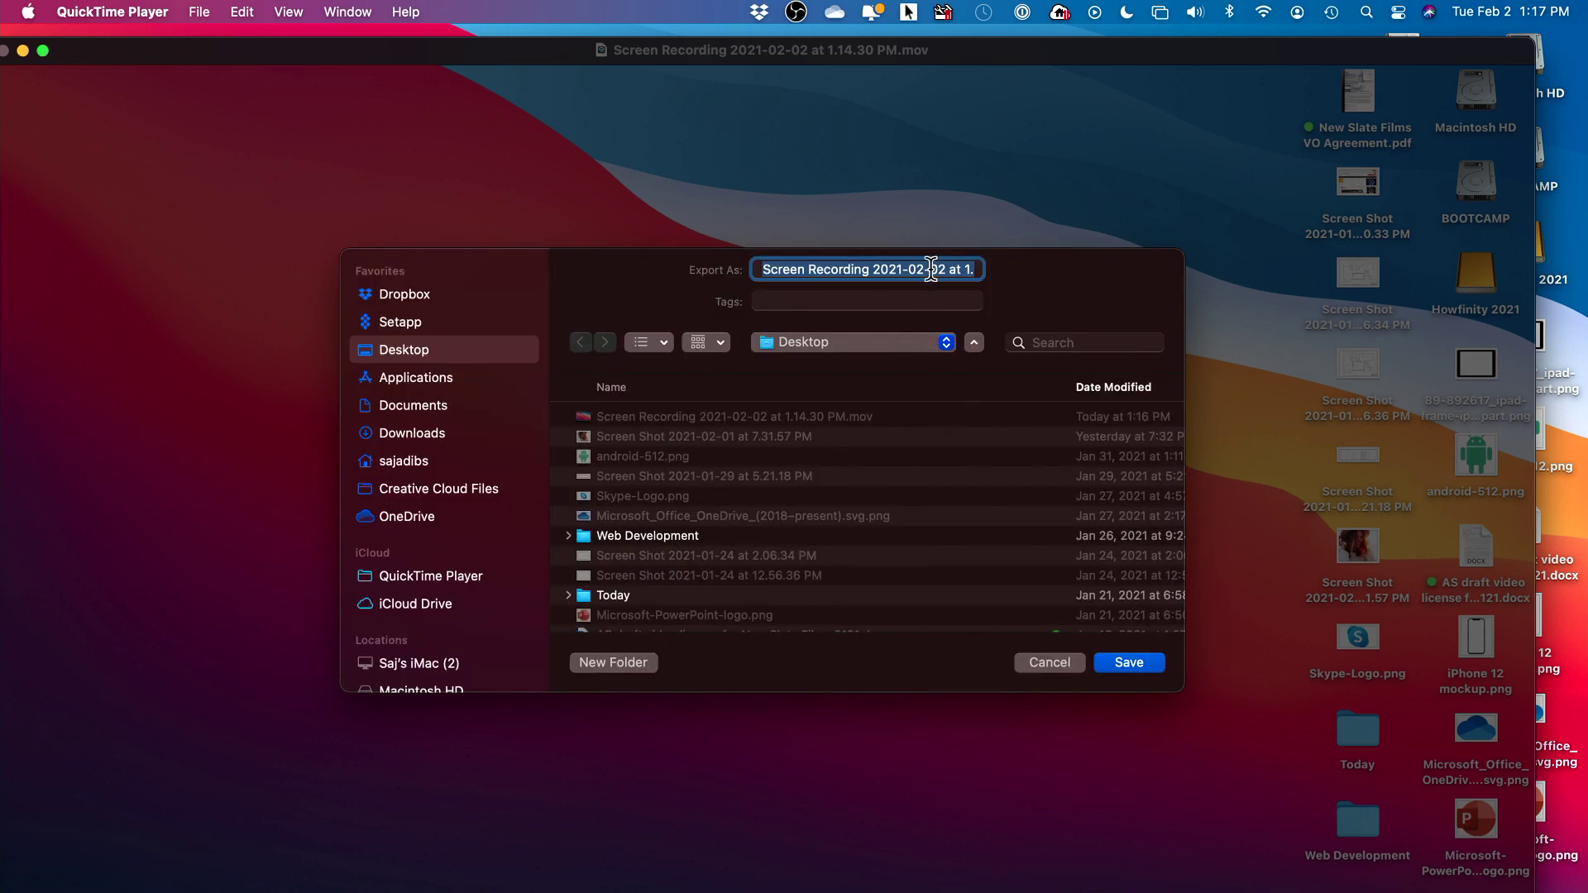
pyautogui.moveTo(932, 269); pyautogui.dragTo(1100, 266)
pyautogui.press('BackSpace')
pyautogui.press('Return')
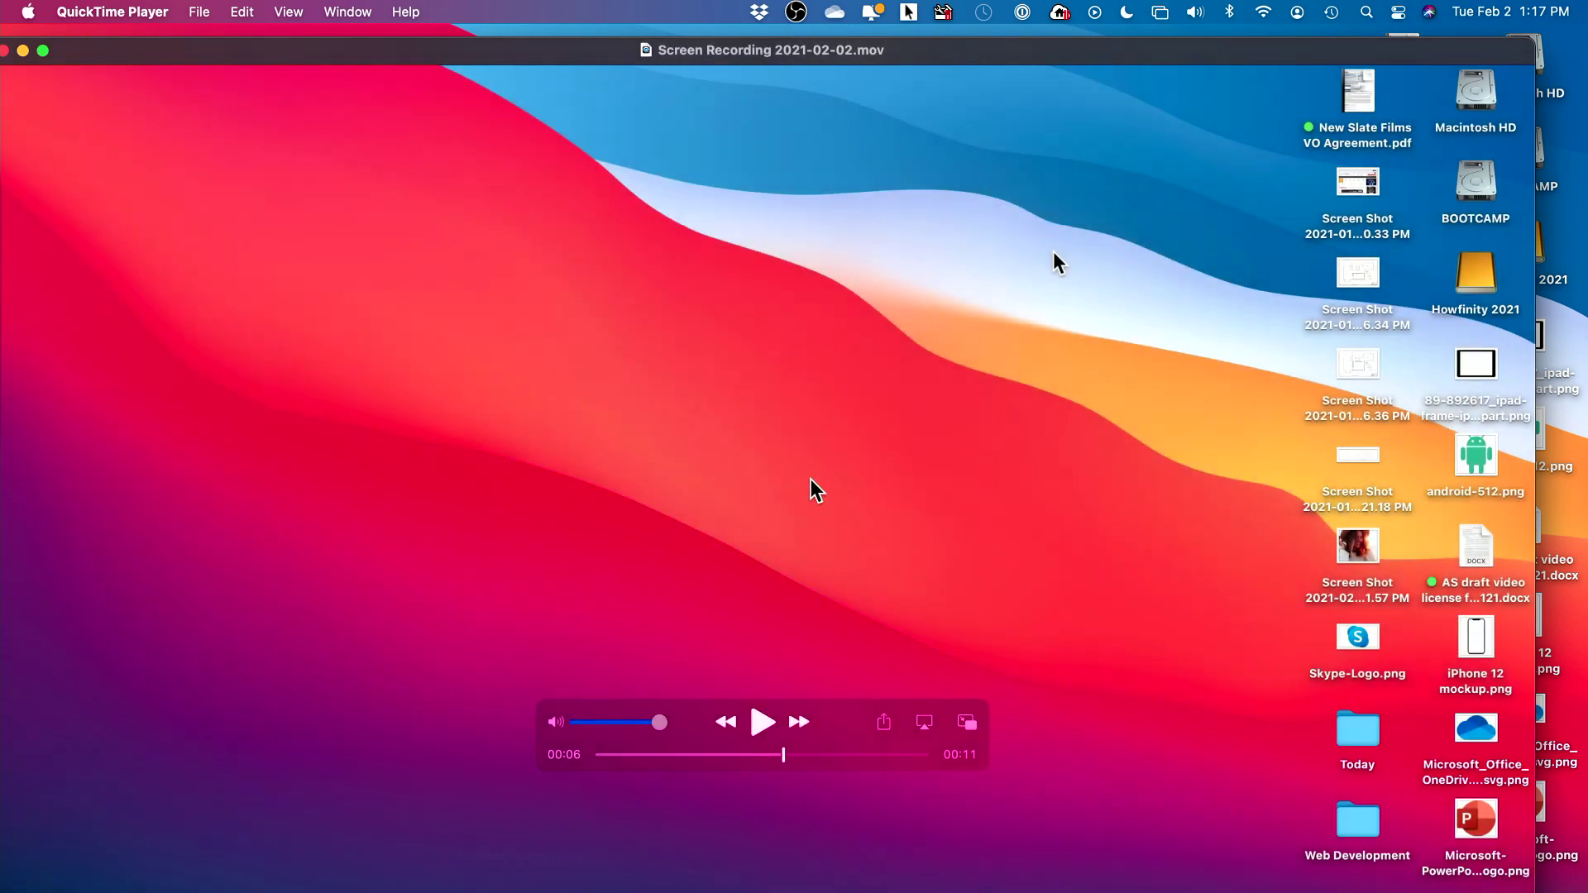
pyautogui.click(6, 51)
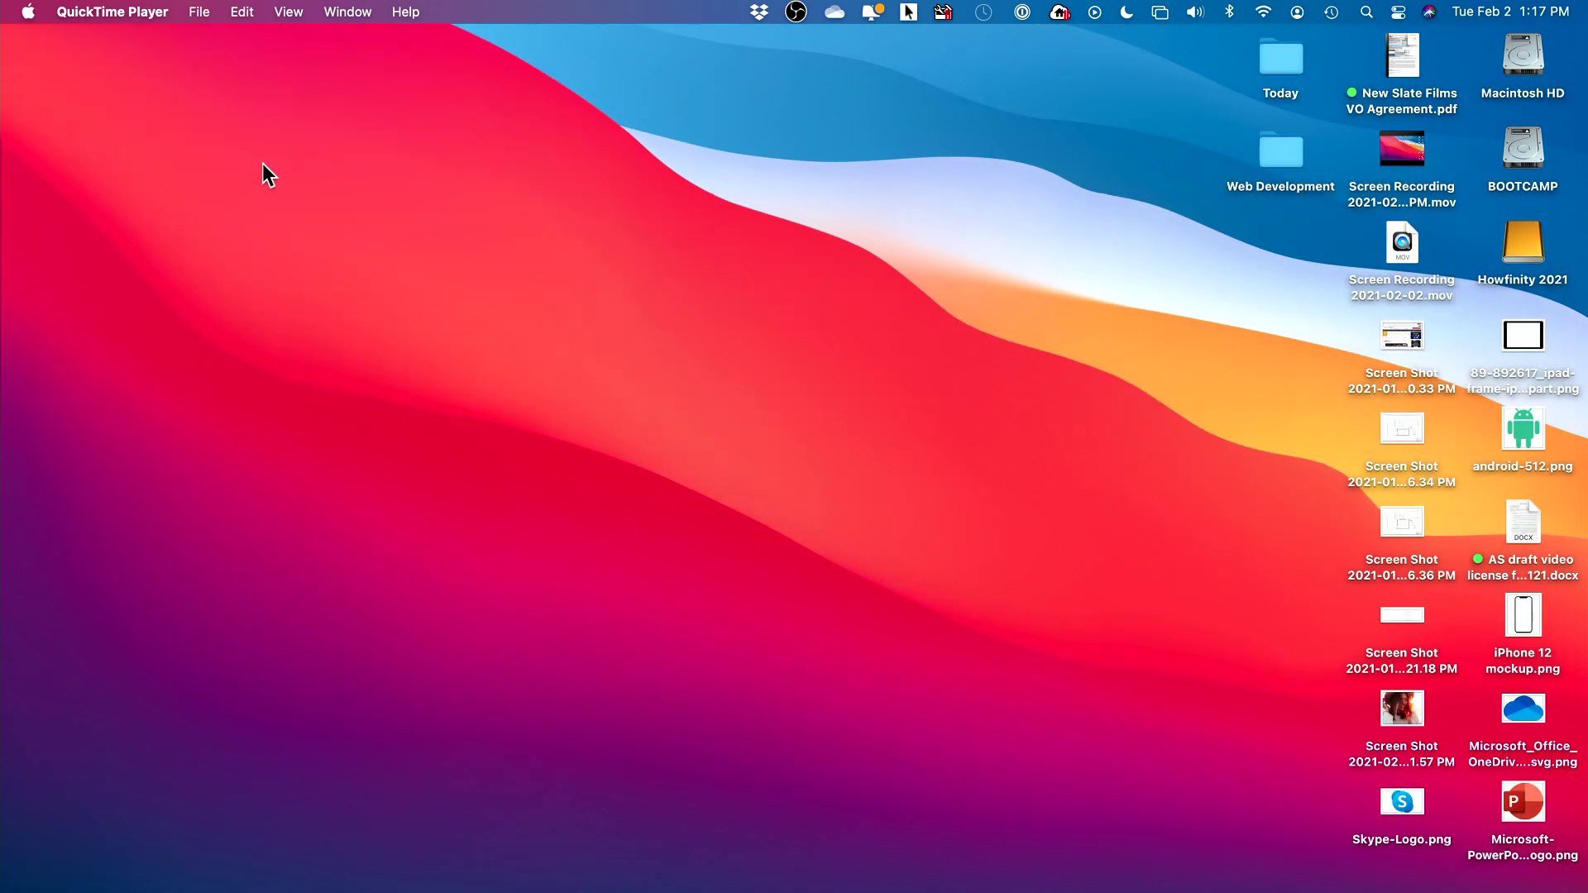
# Preview the original timestamped screen recording file on the desktop and close the preview
pyautogui.click(1447, 194)
pyautogui.press('space')
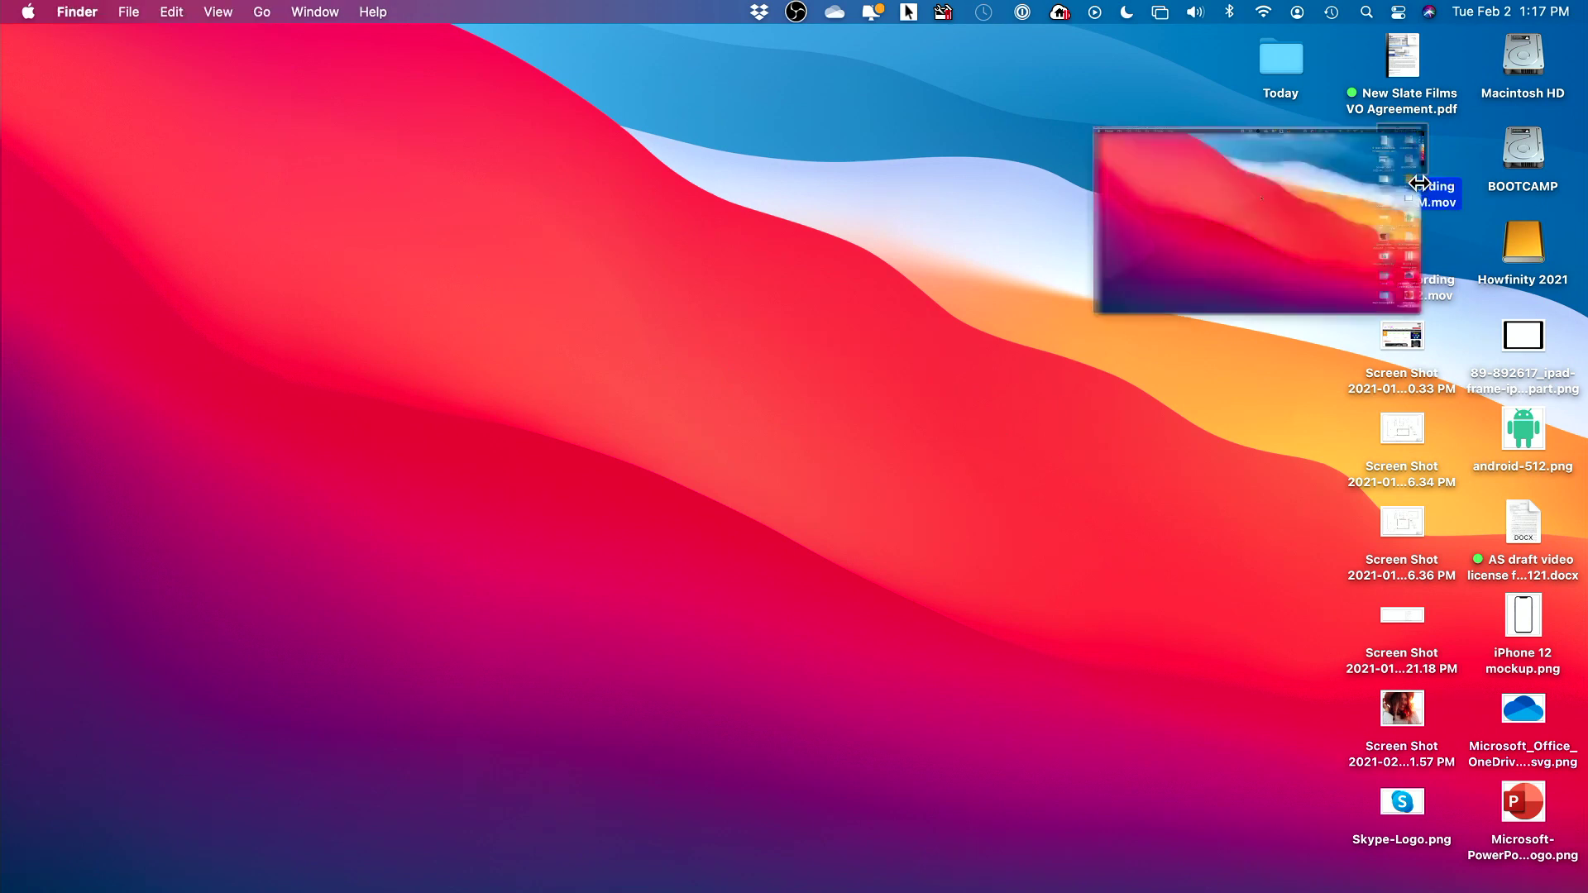
pyautogui.press('space')
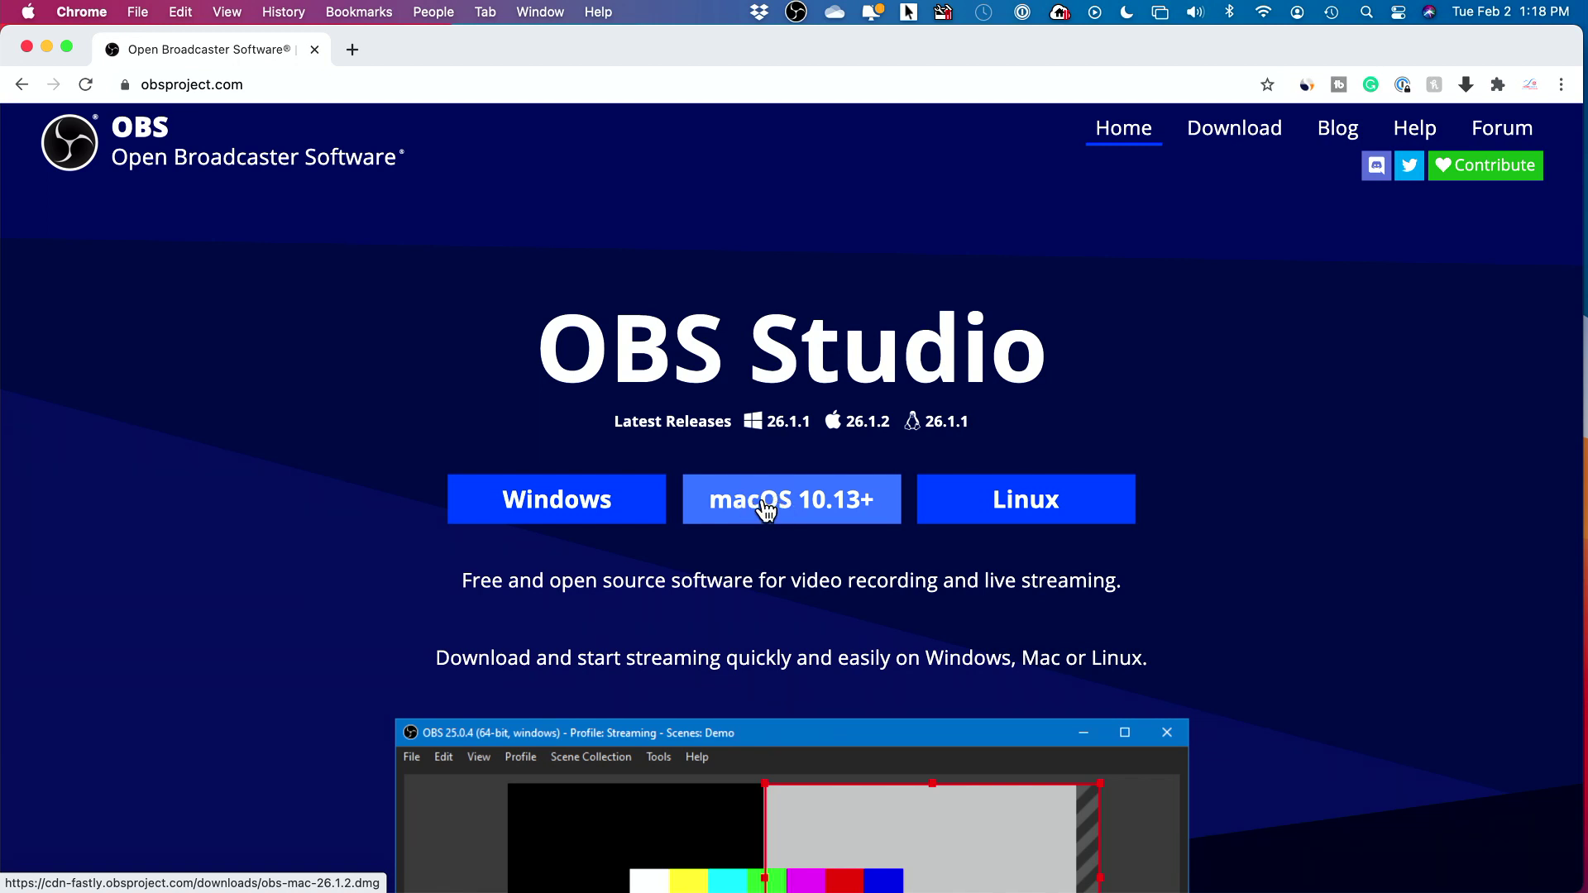
# Look through the OBS Studio homepage in Chrome and switch to the OBS application
pyautogui.scroll(-15, 769, 517)
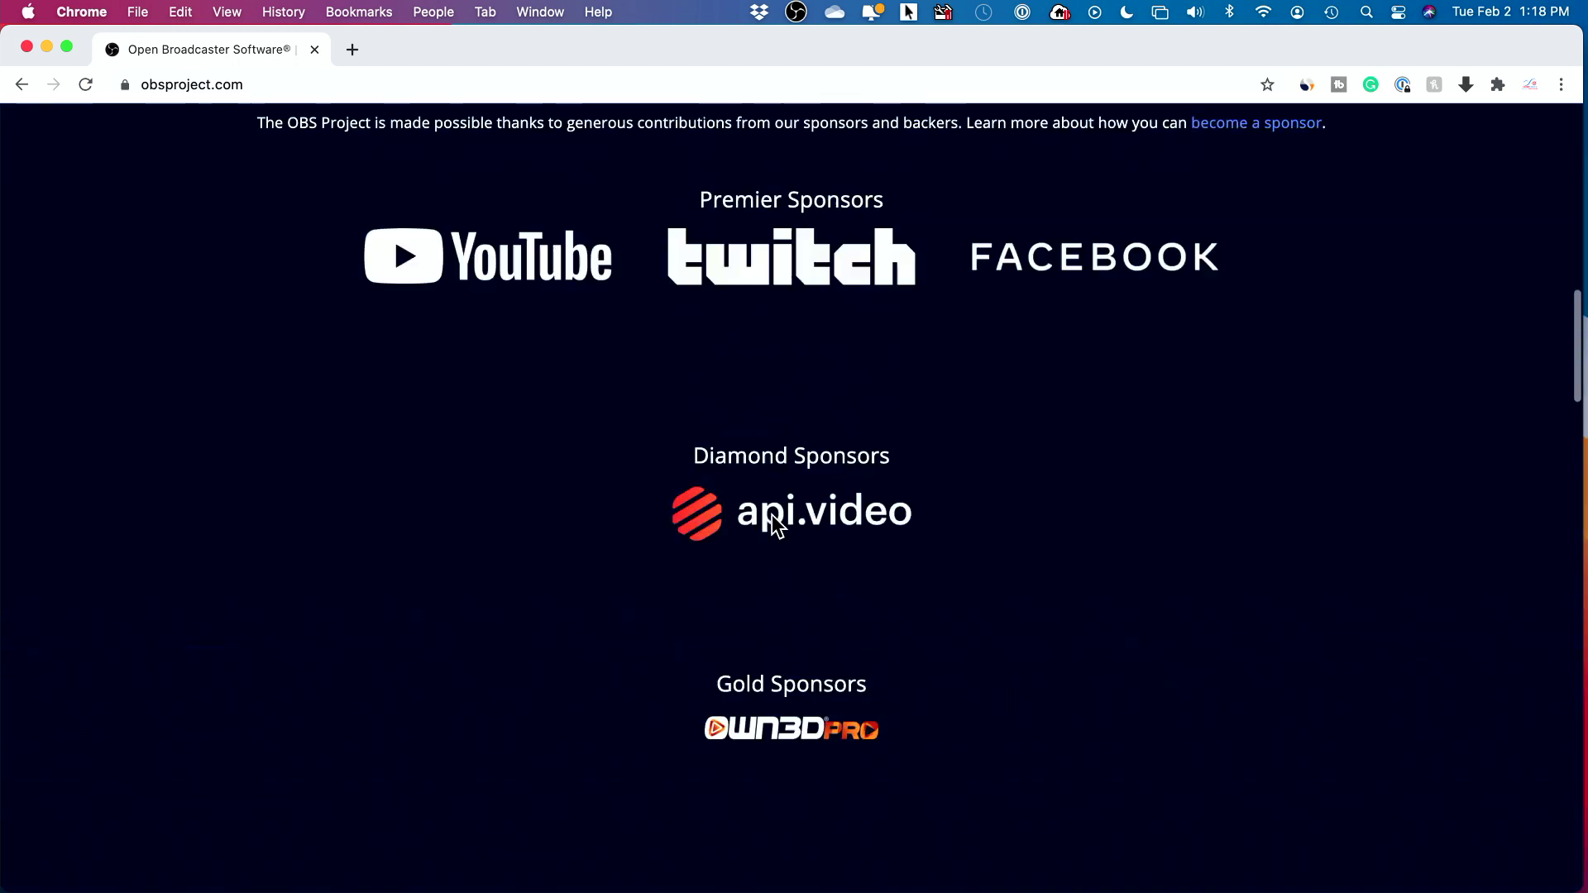
pyautogui.scroll(10, 772, 514)
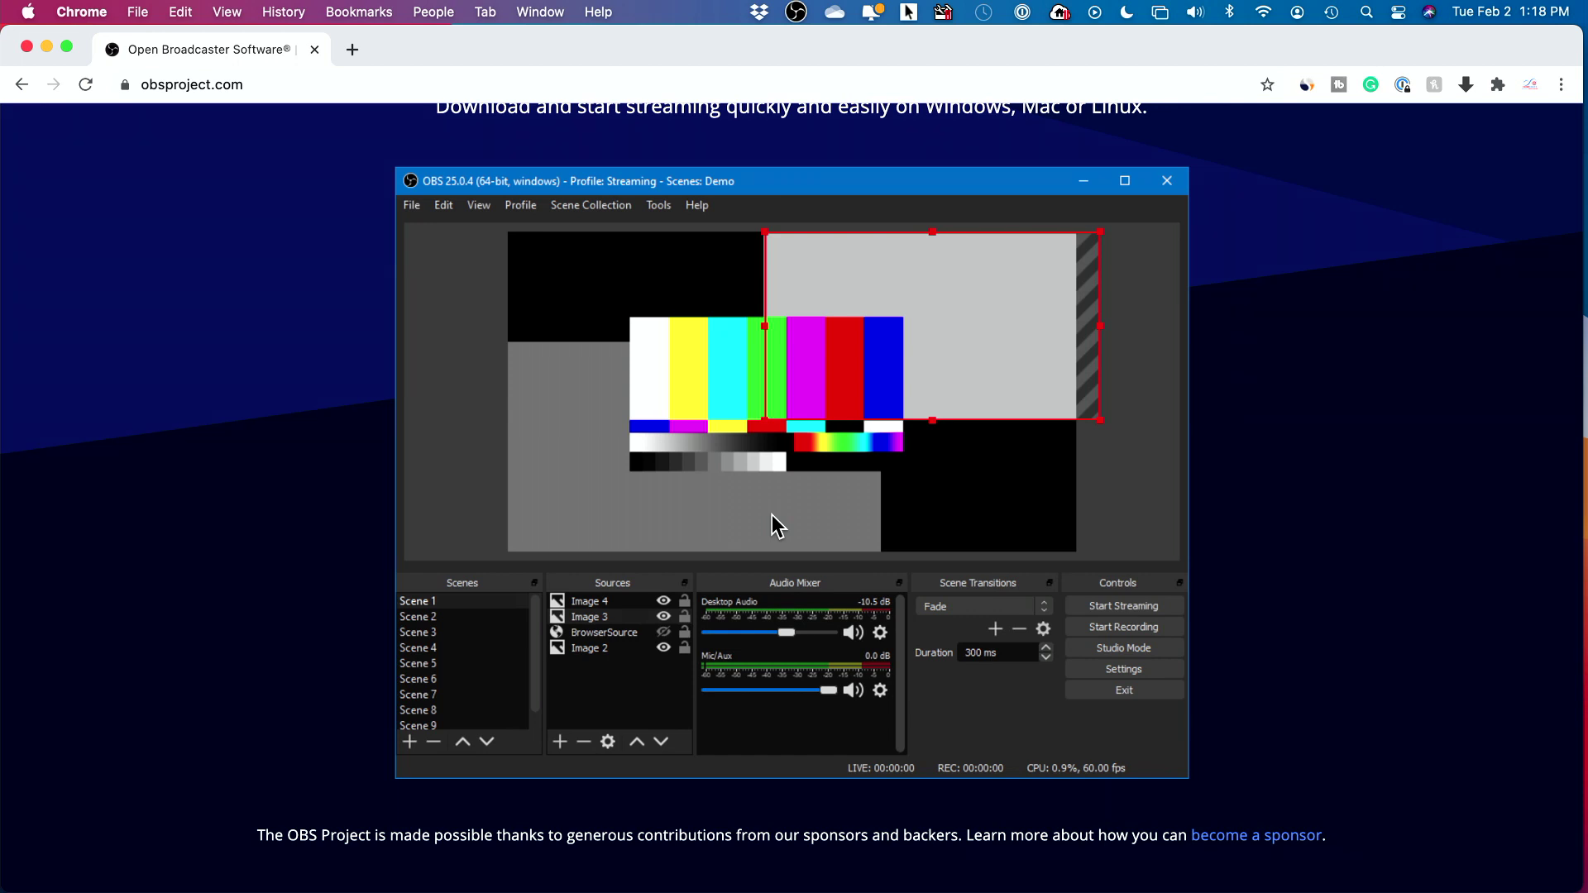
pyautogui.press('super+Tab')
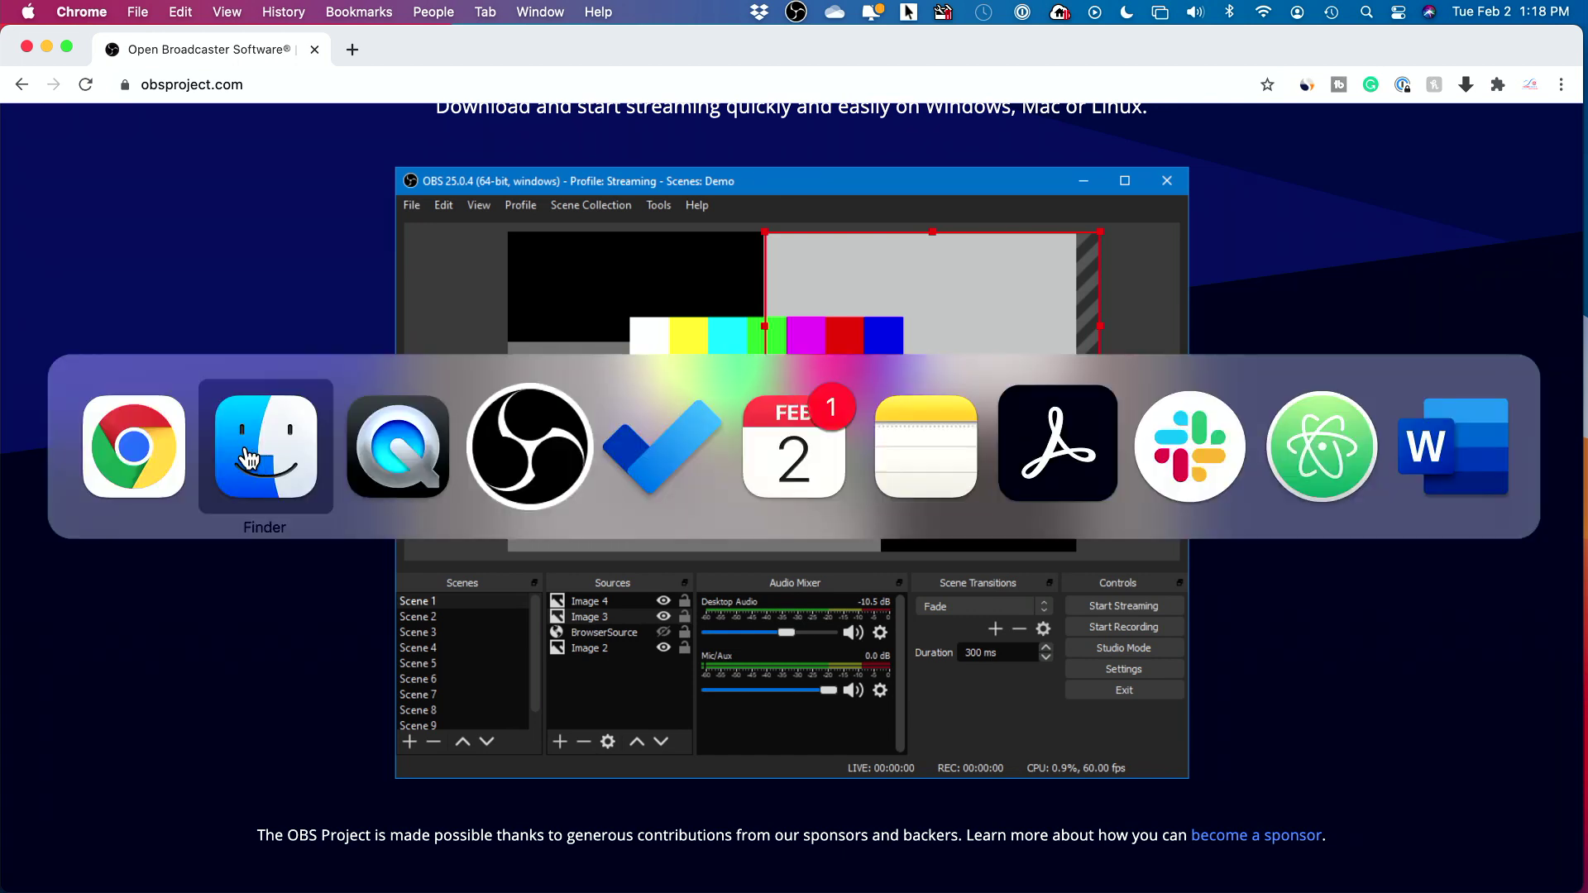
pyautogui.click(534, 444)
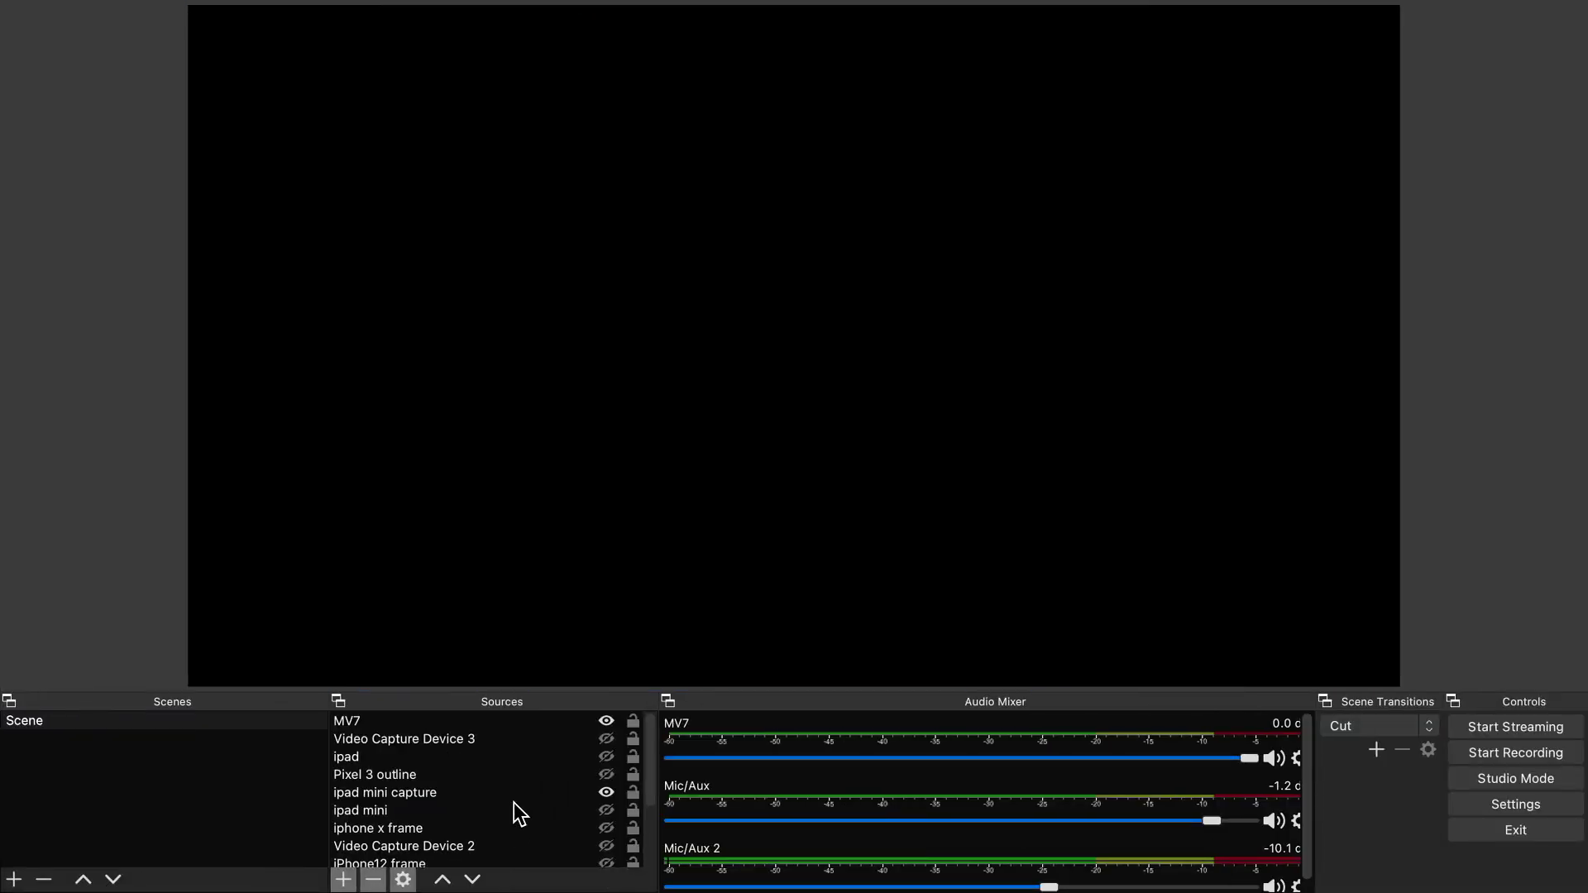
# Add a new Display Capture source named "mac screen" to the scene and scale it to fill the whole canvas
pyautogui.scroll(-3, 459, 801)
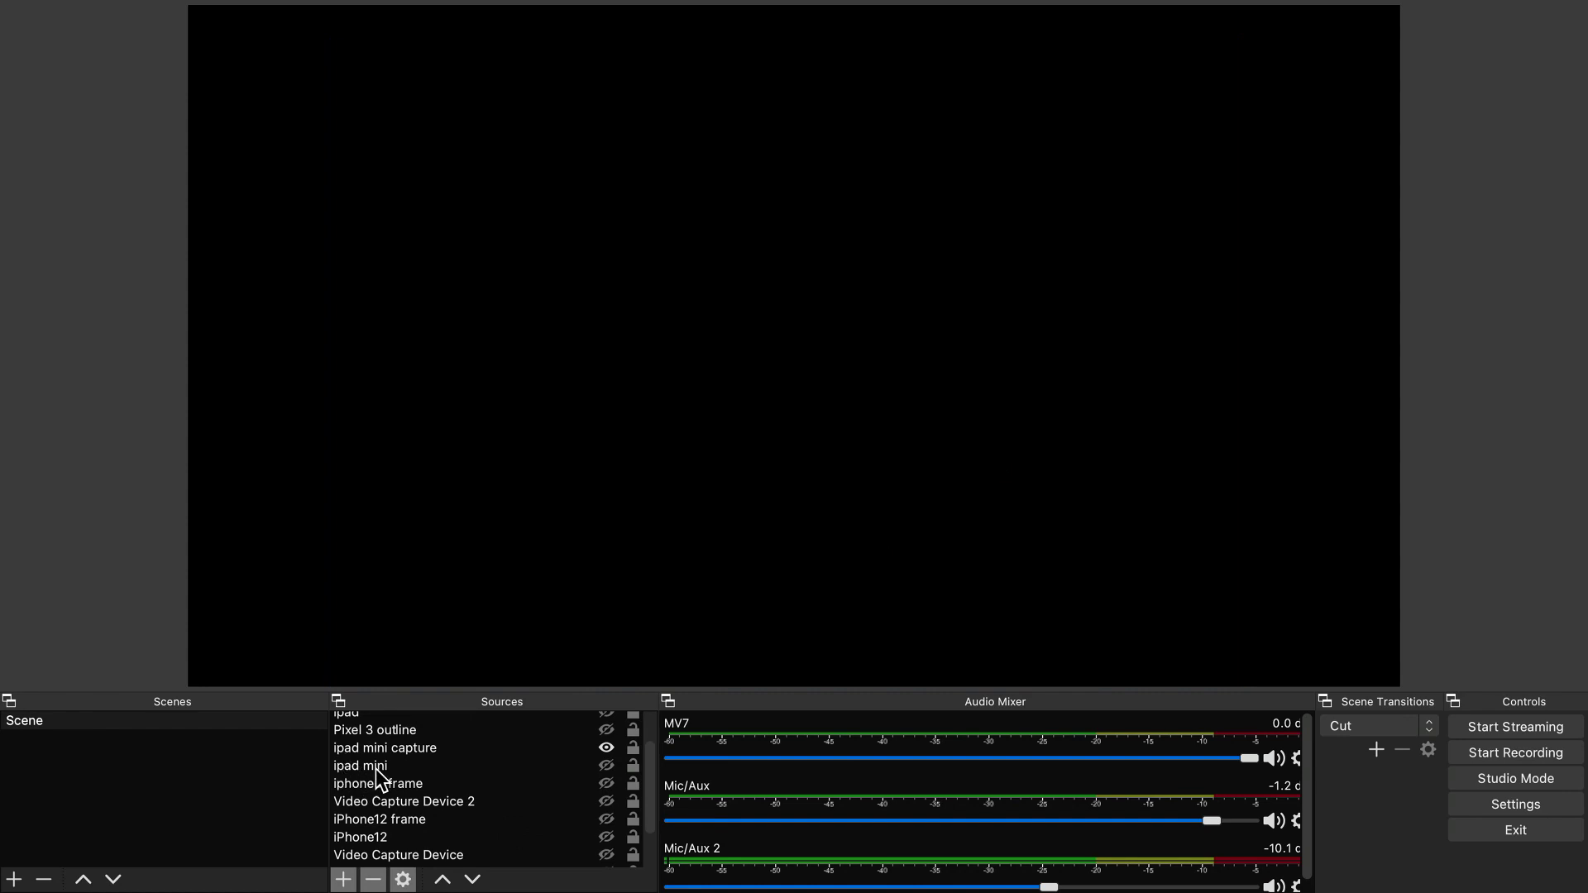
pyautogui.scroll(-3, 364, 791)
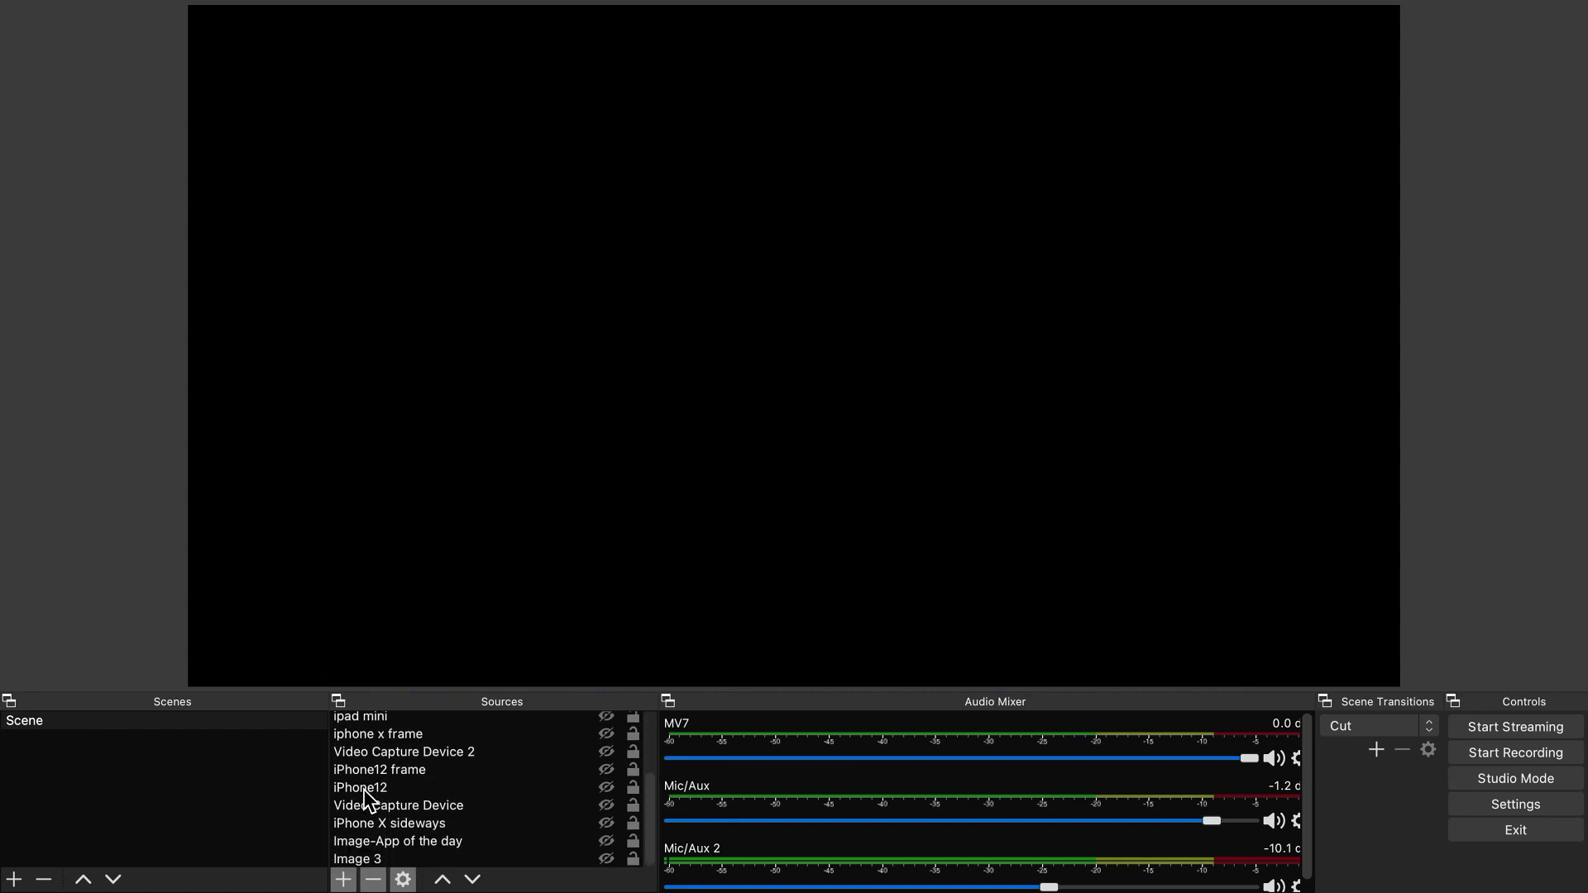
pyautogui.scroll(5, 488, 805)
pyautogui.scroll(1, 480, 810)
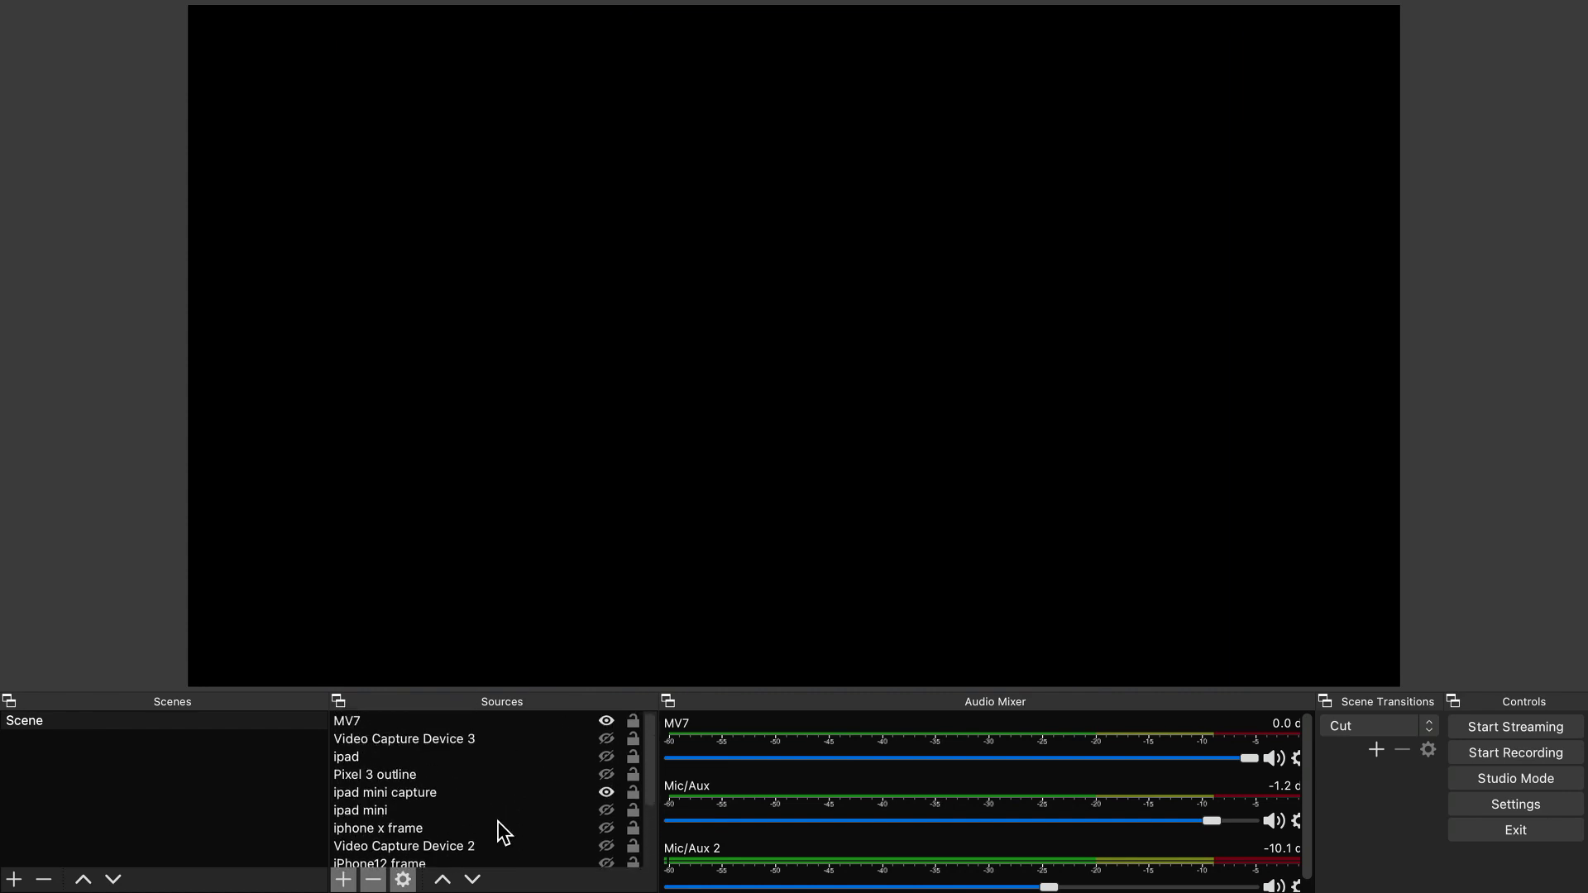
pyautogui.click(342, 880)
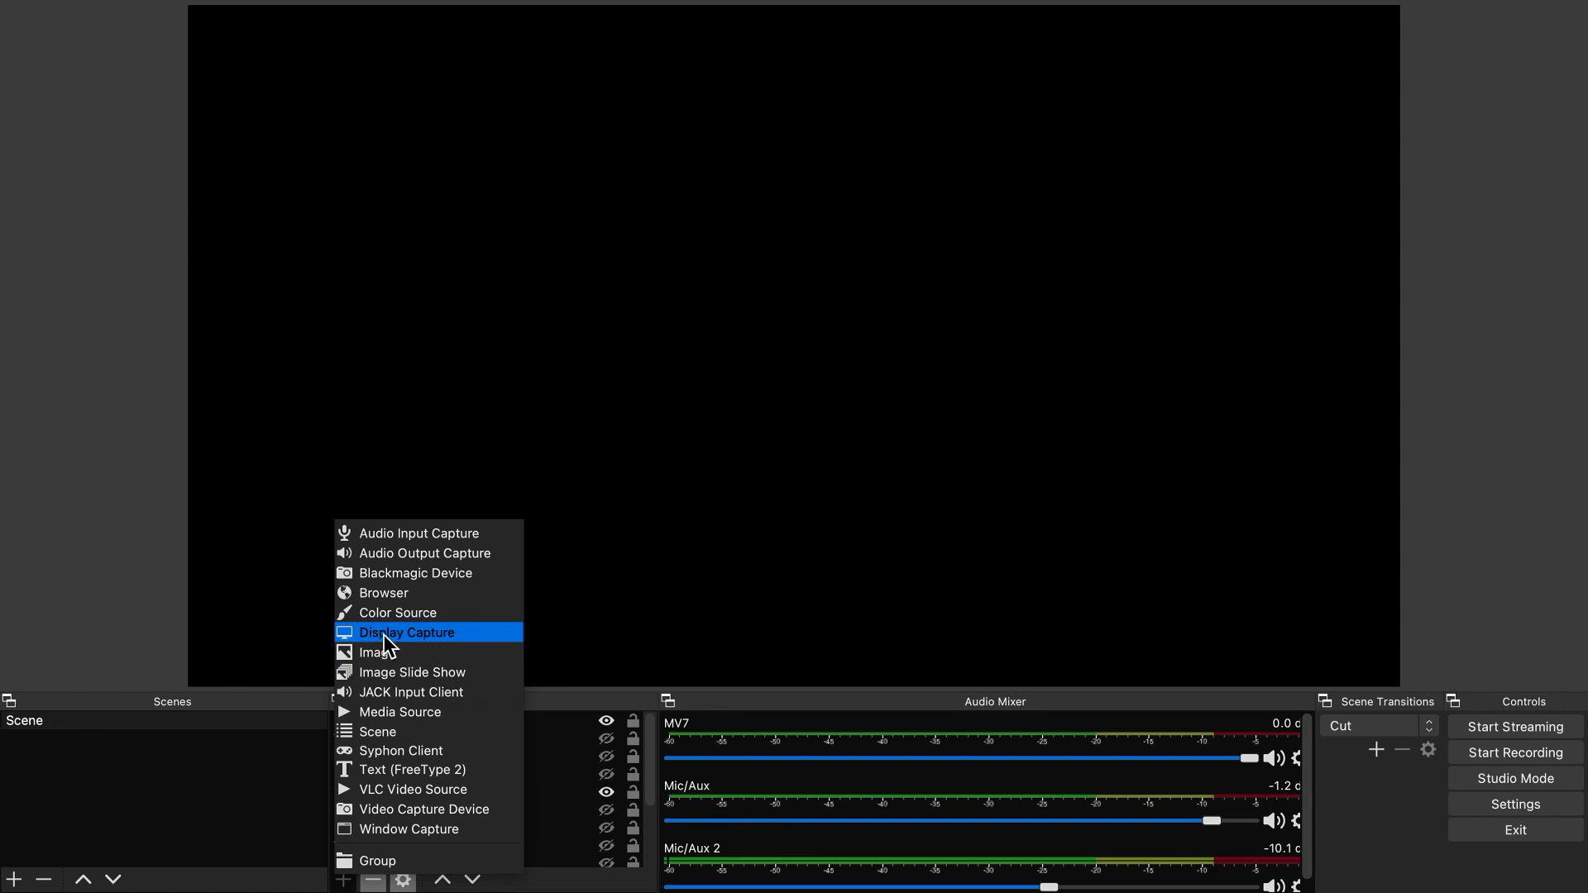
pyautogui.click(429, 634)
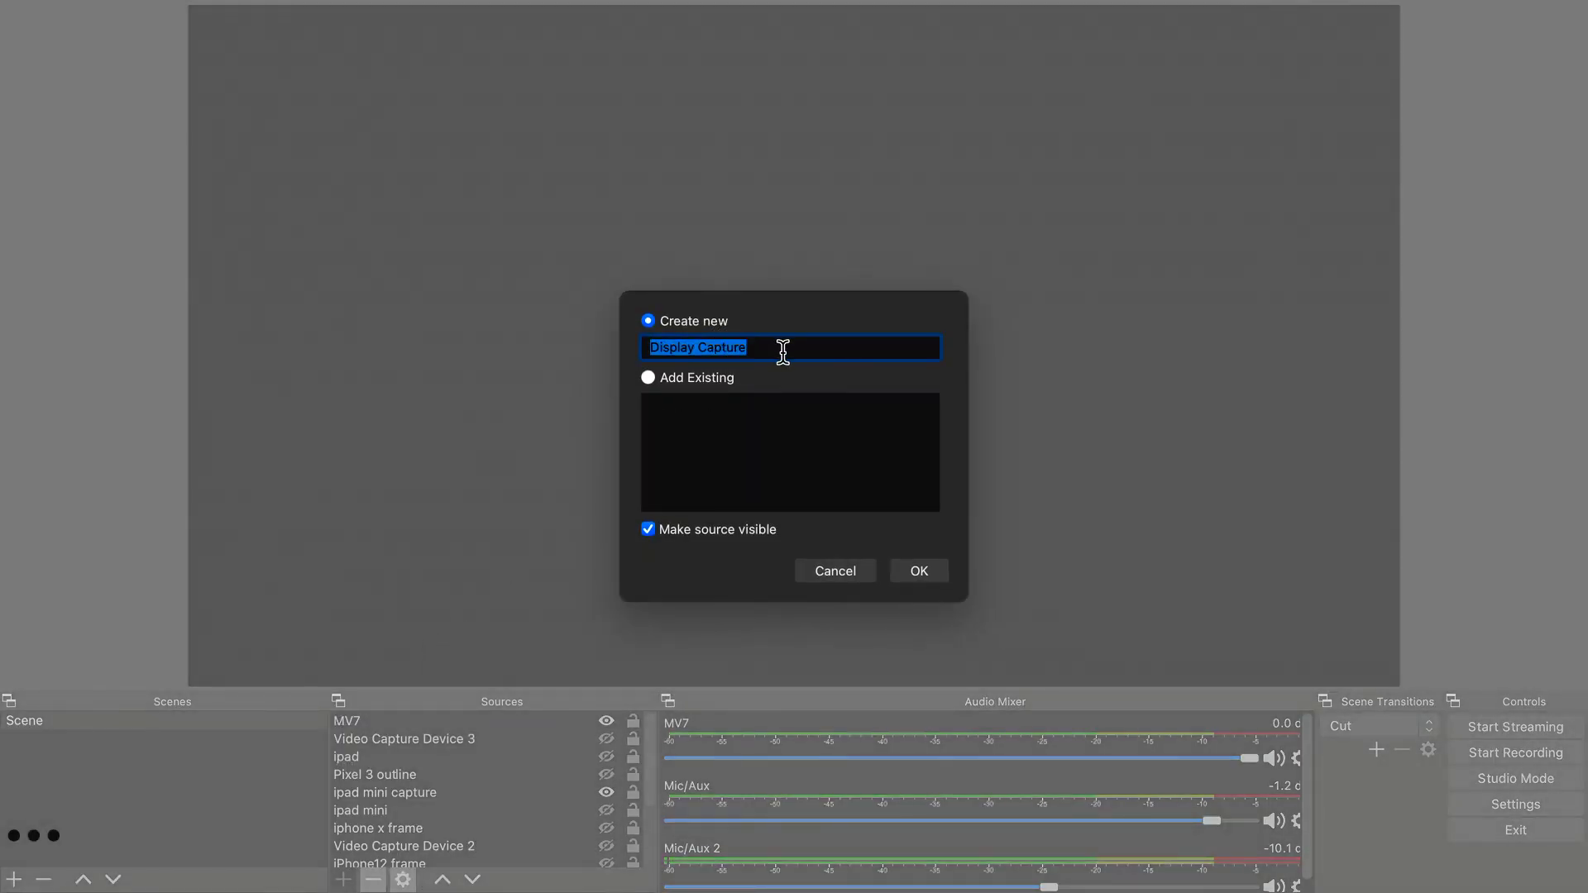
pyautogui.write('mac scr')
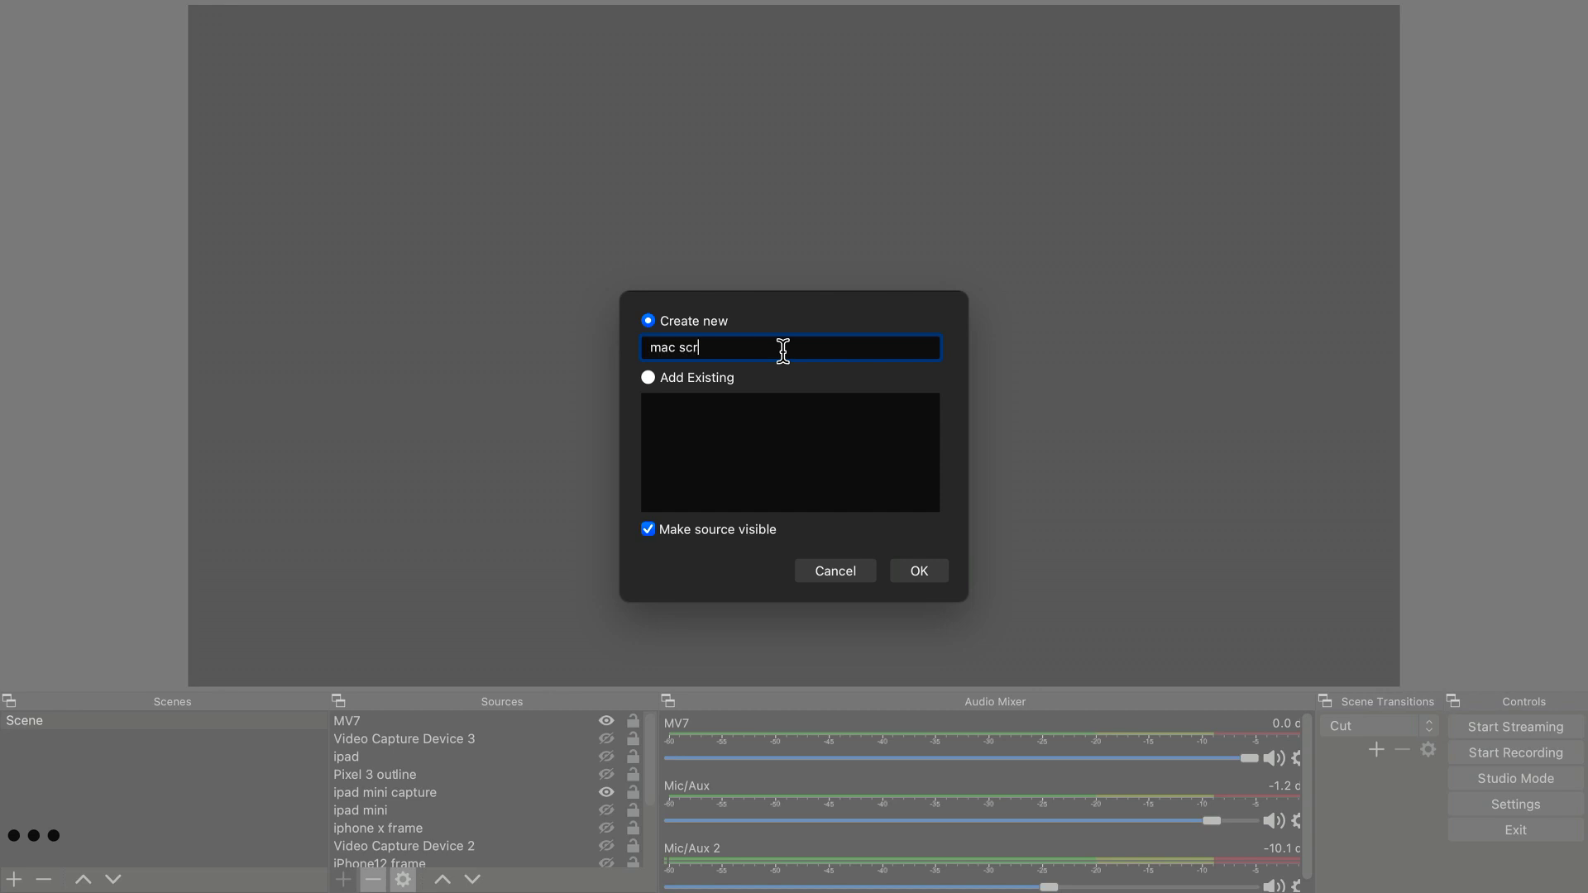
pyautogui.click(918, 572)
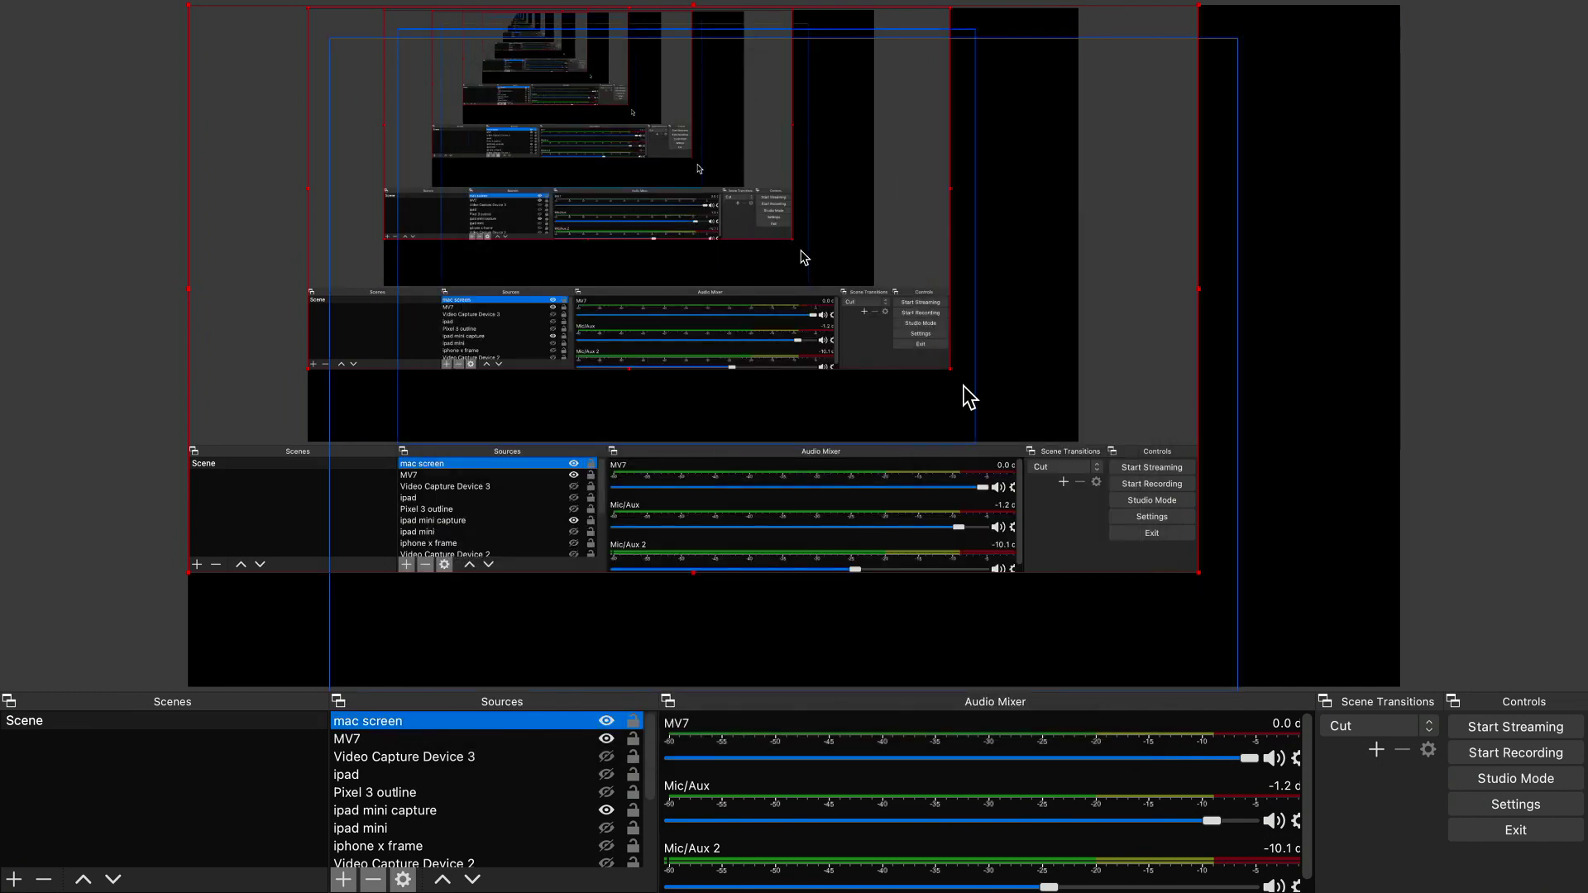
pyautogui.click(966, 392)
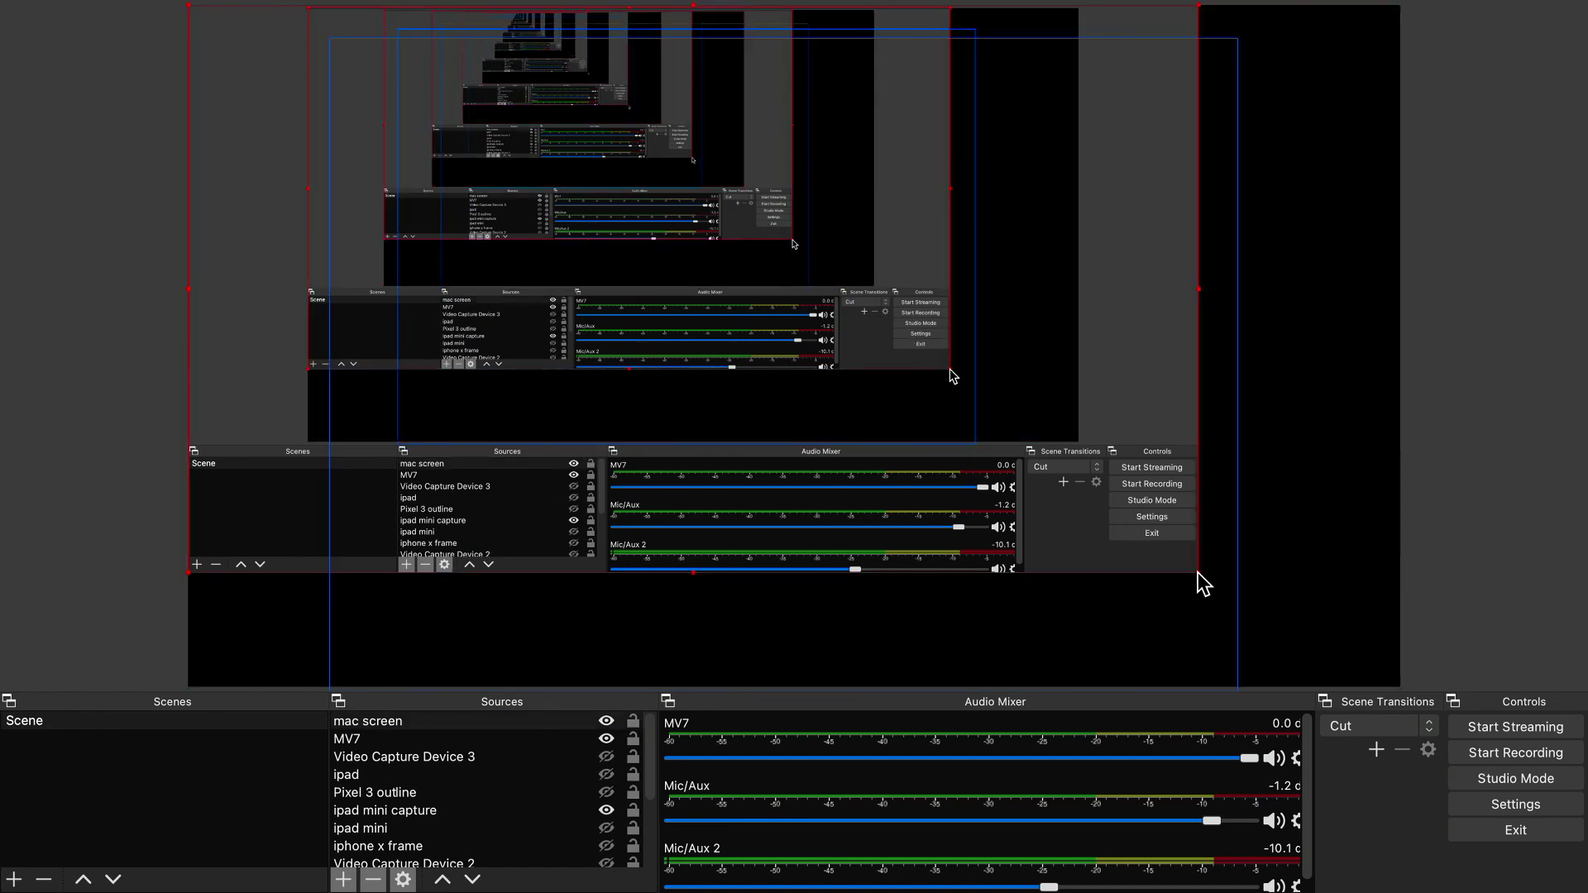
pyautogui.moveTo(1199, 573); pyautogui.dragTo(1401, 685)
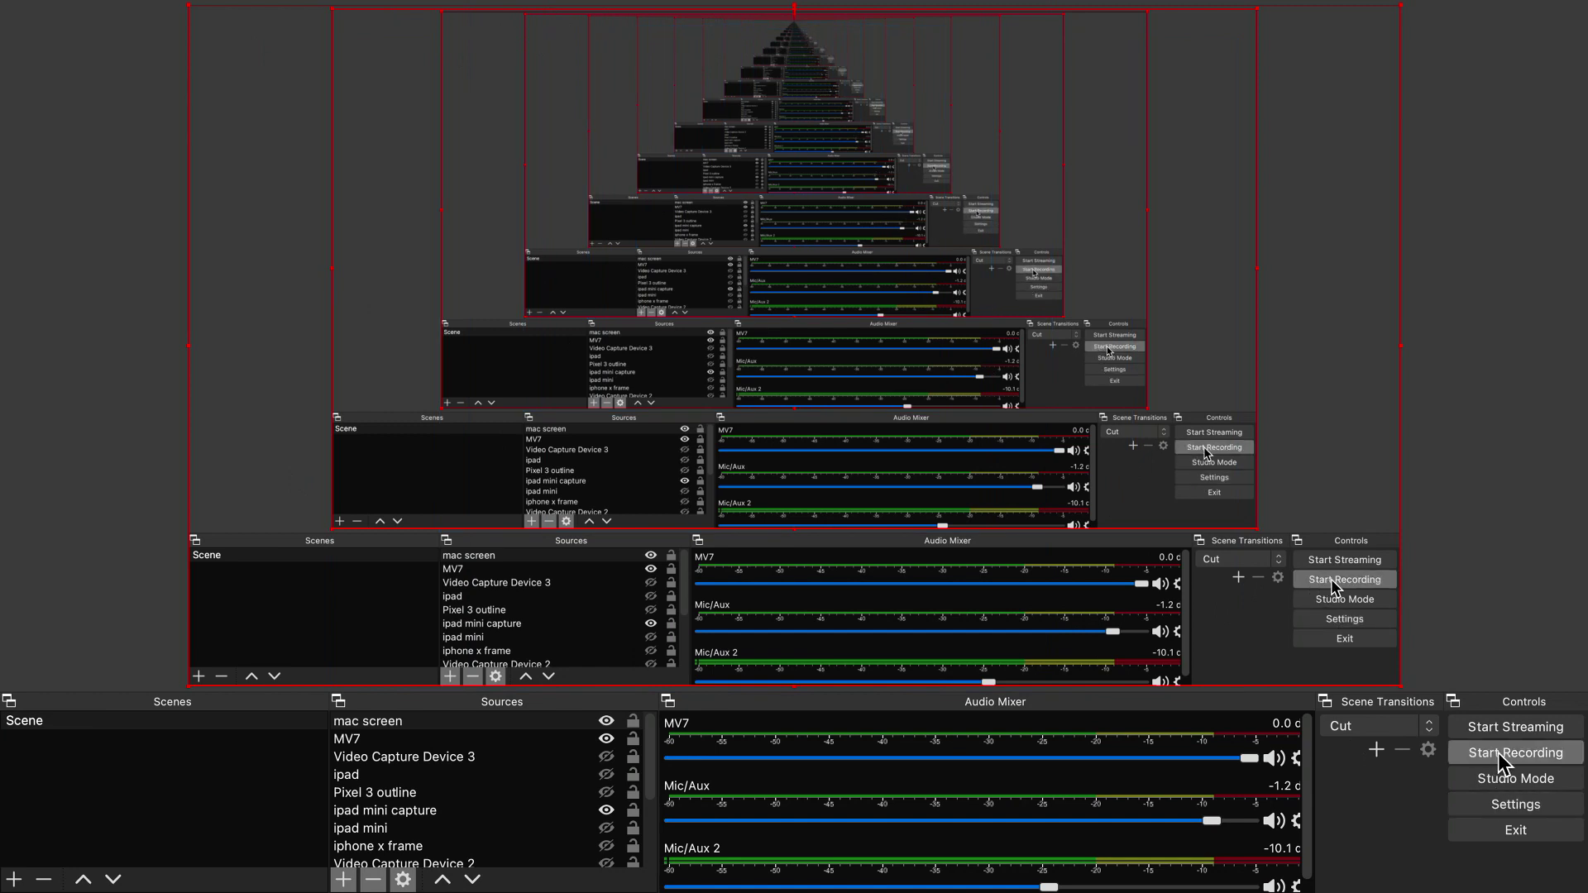
# Look through the available base canvas resolutions in the video settings and close the settings
pyautogui.click(1511, 804)
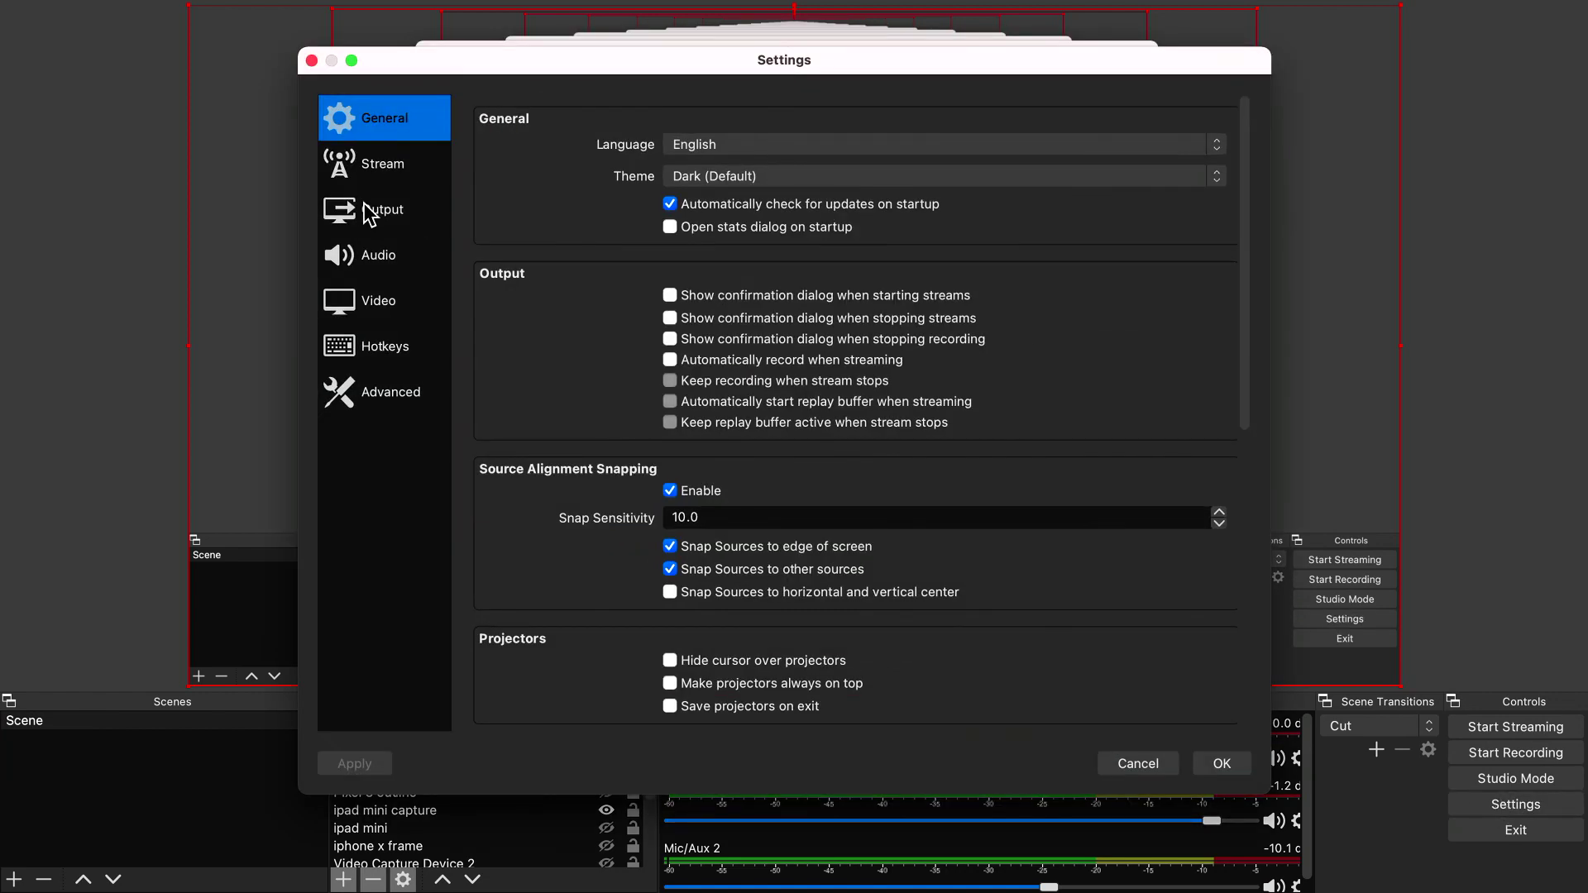
pyautogui.click(380, 314)
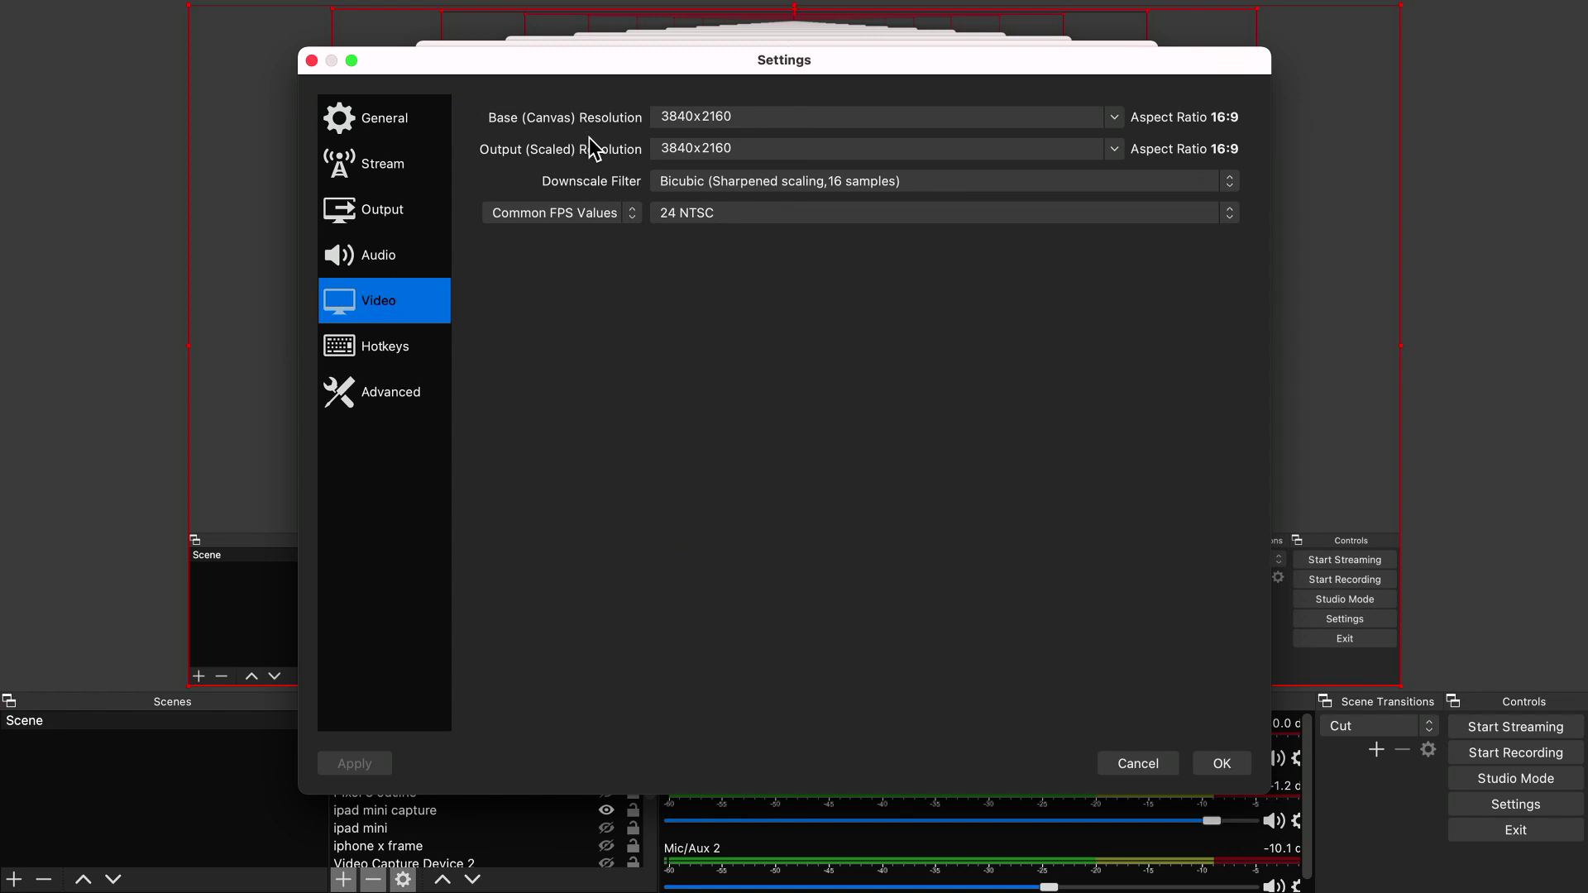
pyautogui.click(1114, 116)
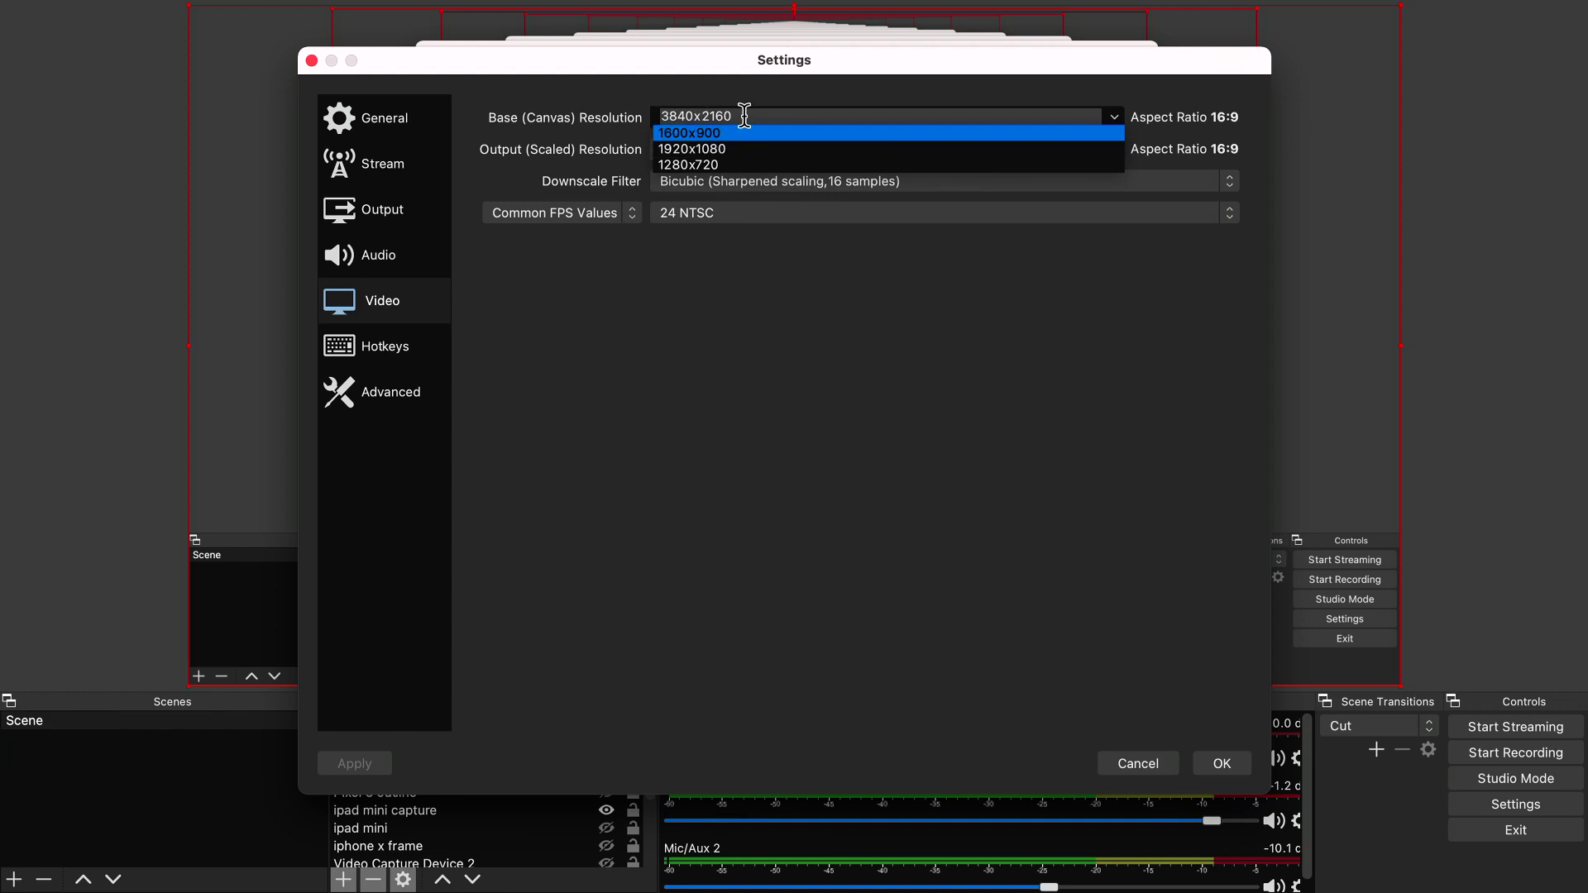
pyautogui.click(562, 105)
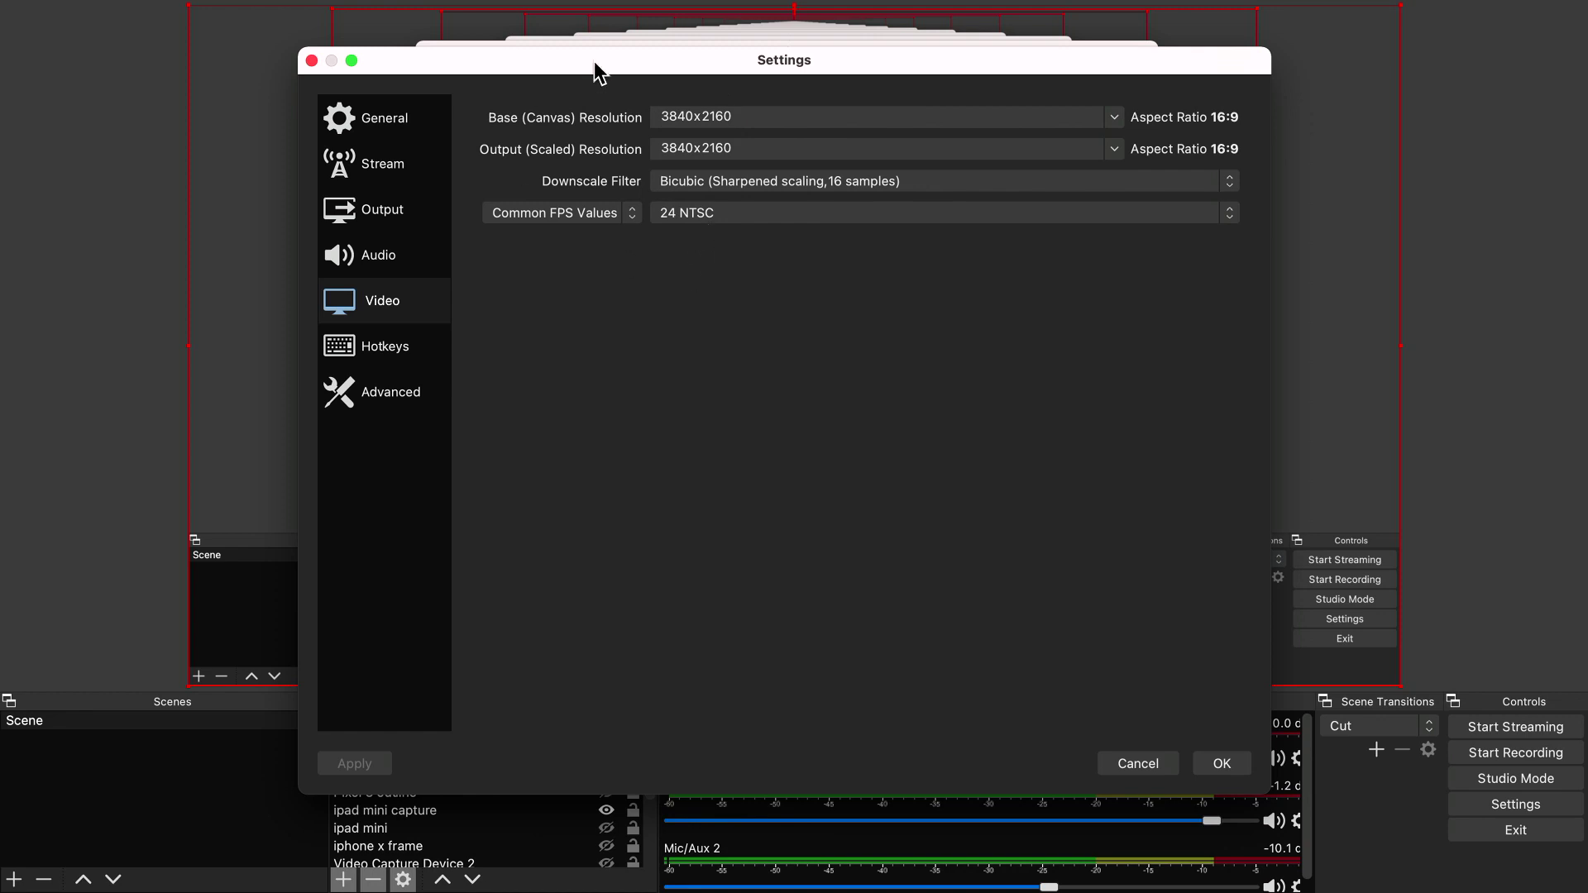
pyautogui.click(757, 124)
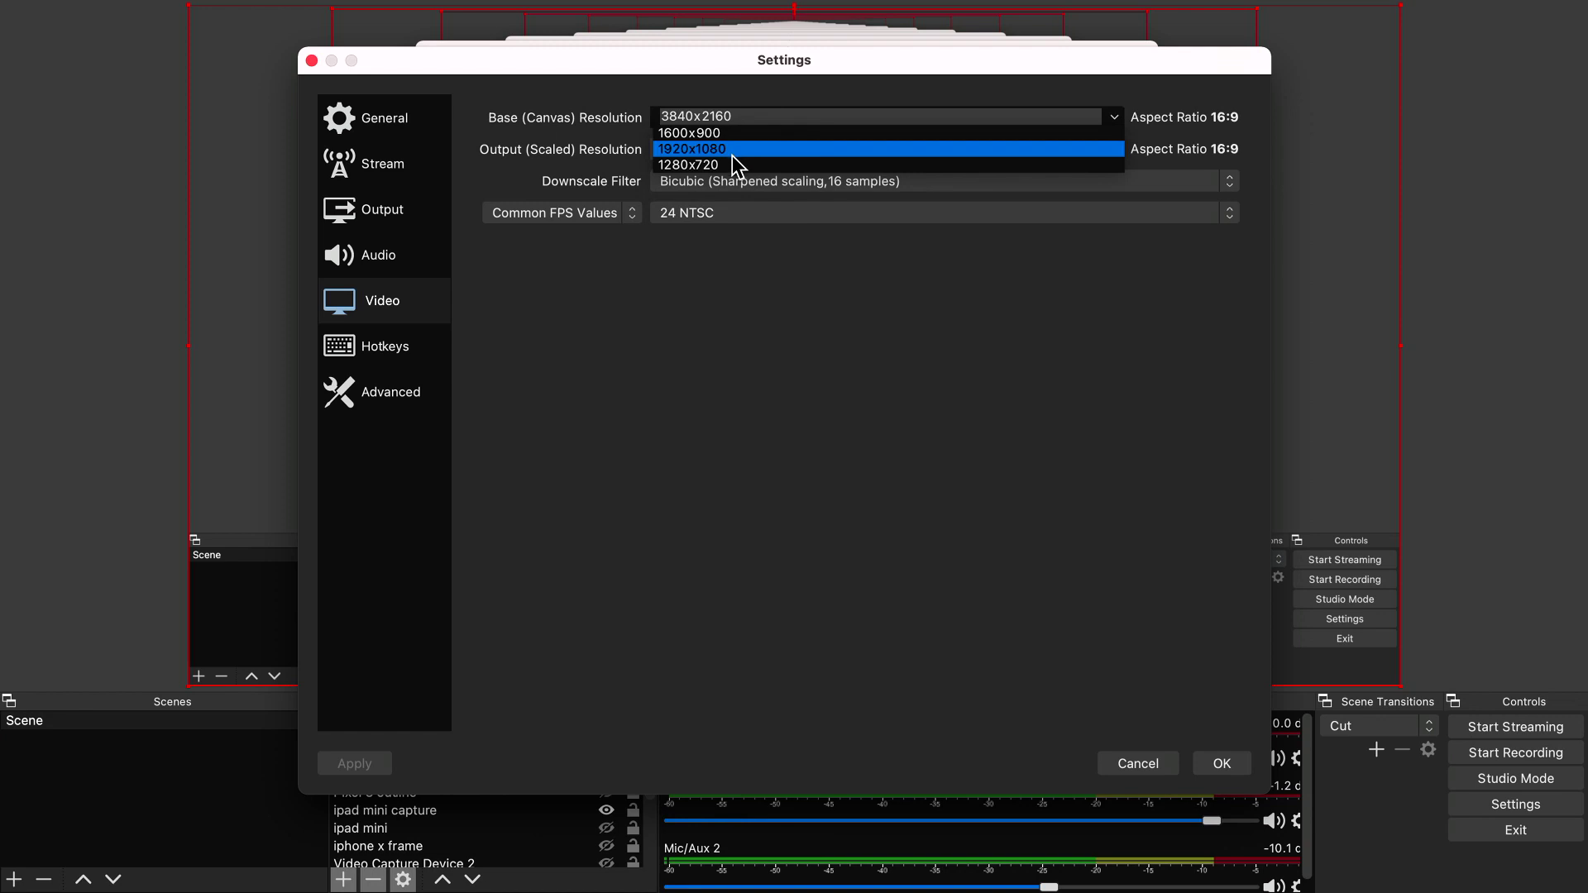
pyautogui.click(796, 301)
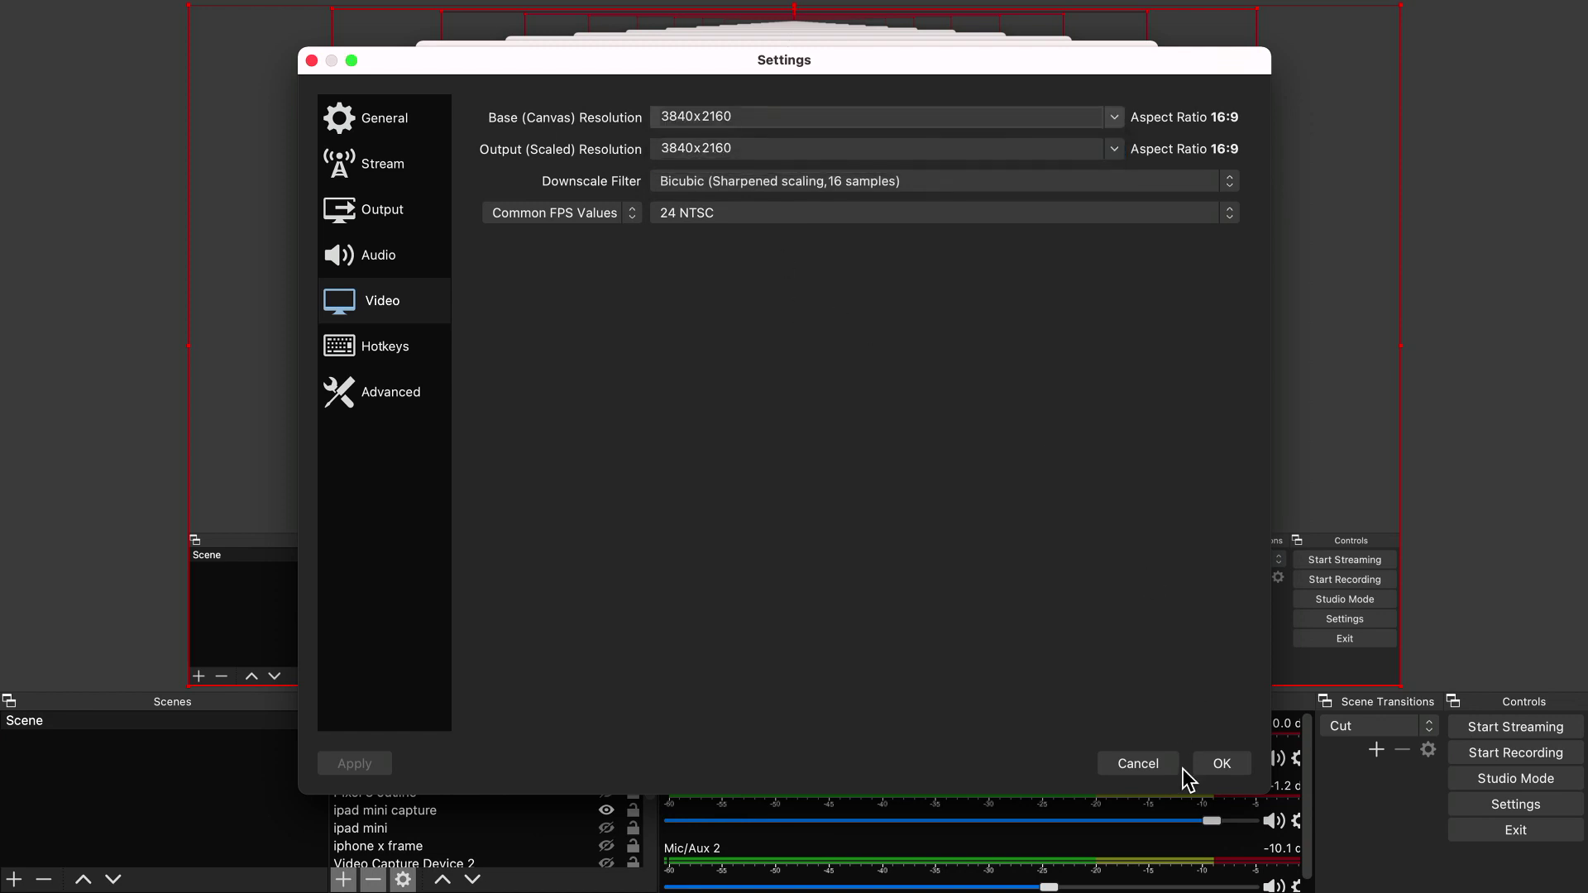
pyautogui.click(1224, 765)
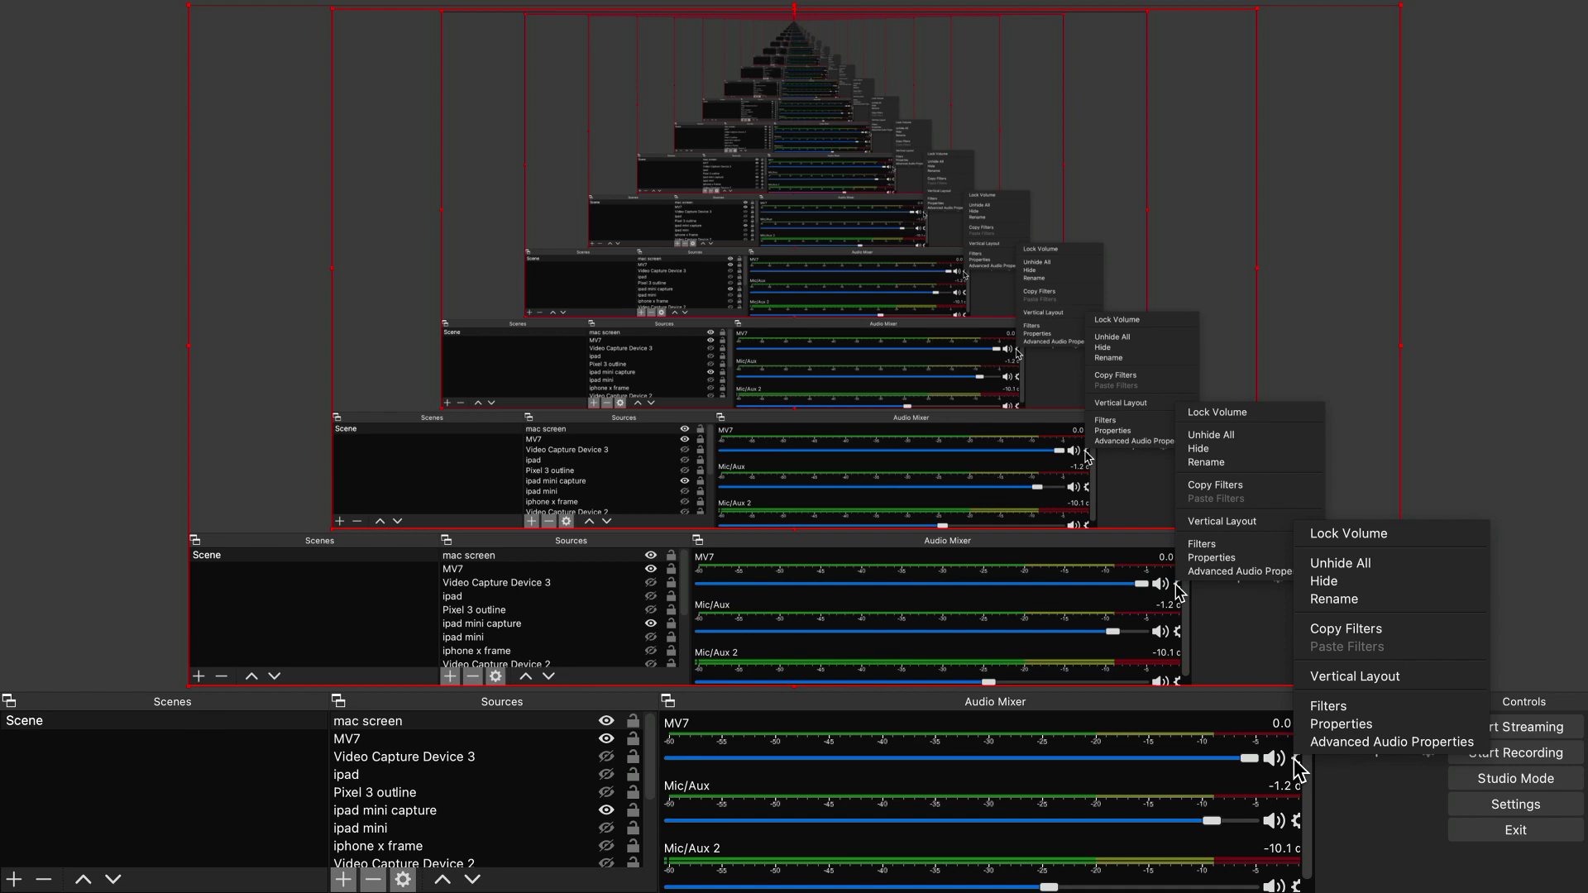
# Set the input device of the MV7 audio source to Shure MV7 in its properties
pyautogui.click(1338, 725)
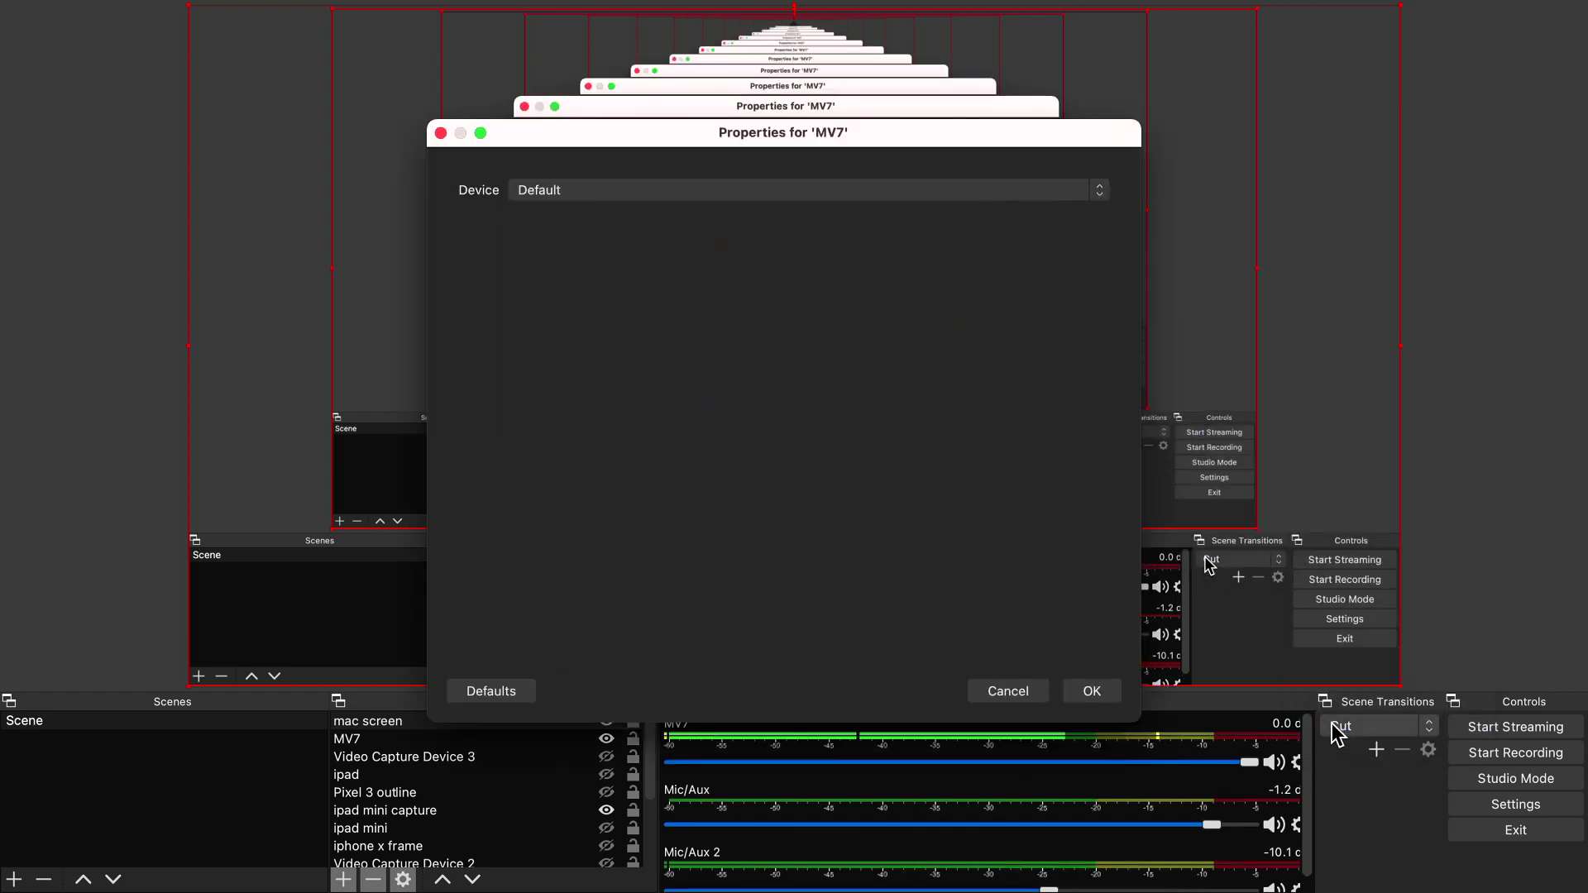
pyautogui.click(588, 192)
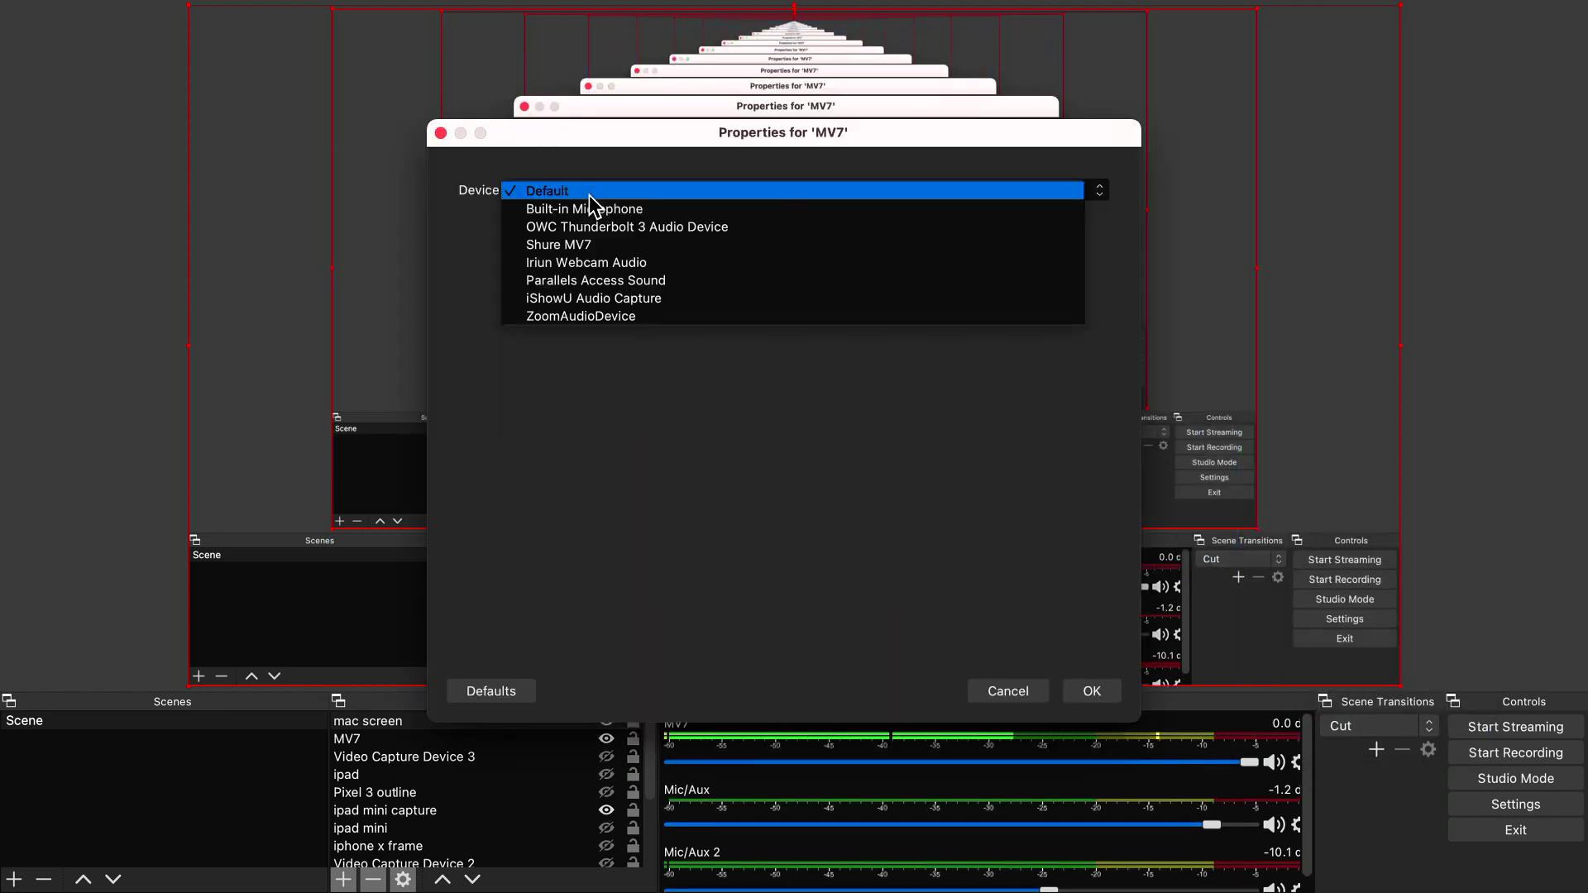
pyautogui.click(570, 248)
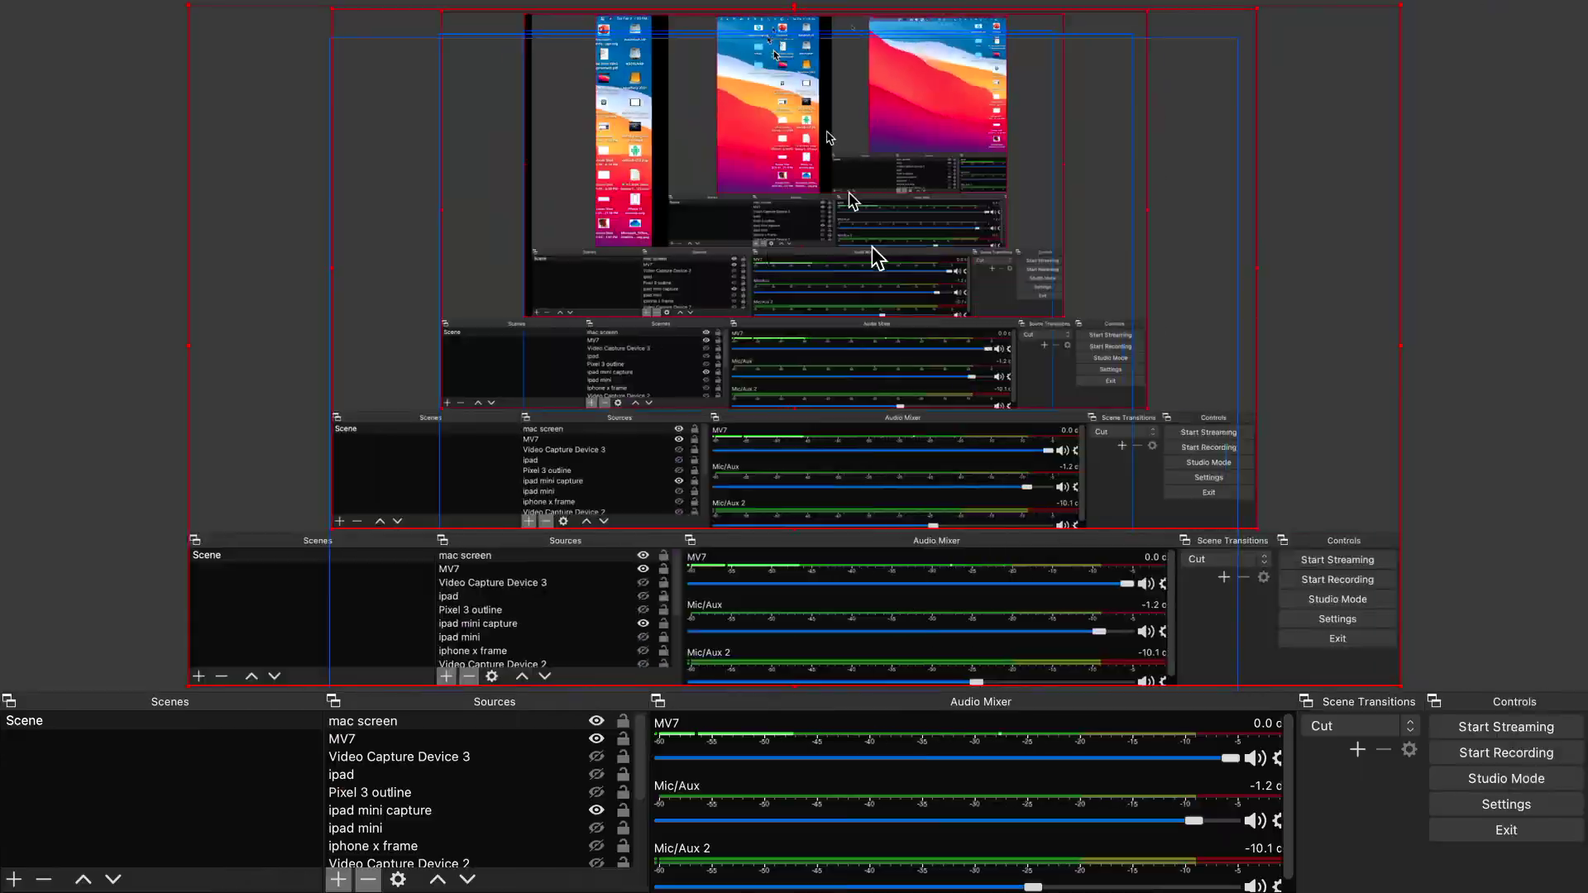
# Preview the recording 2021-02-02_13-20-03.mp4 on the desktop, scrub back and forth through it, and close the preview
pyautogui.hotkey('ctrl', 'Left')
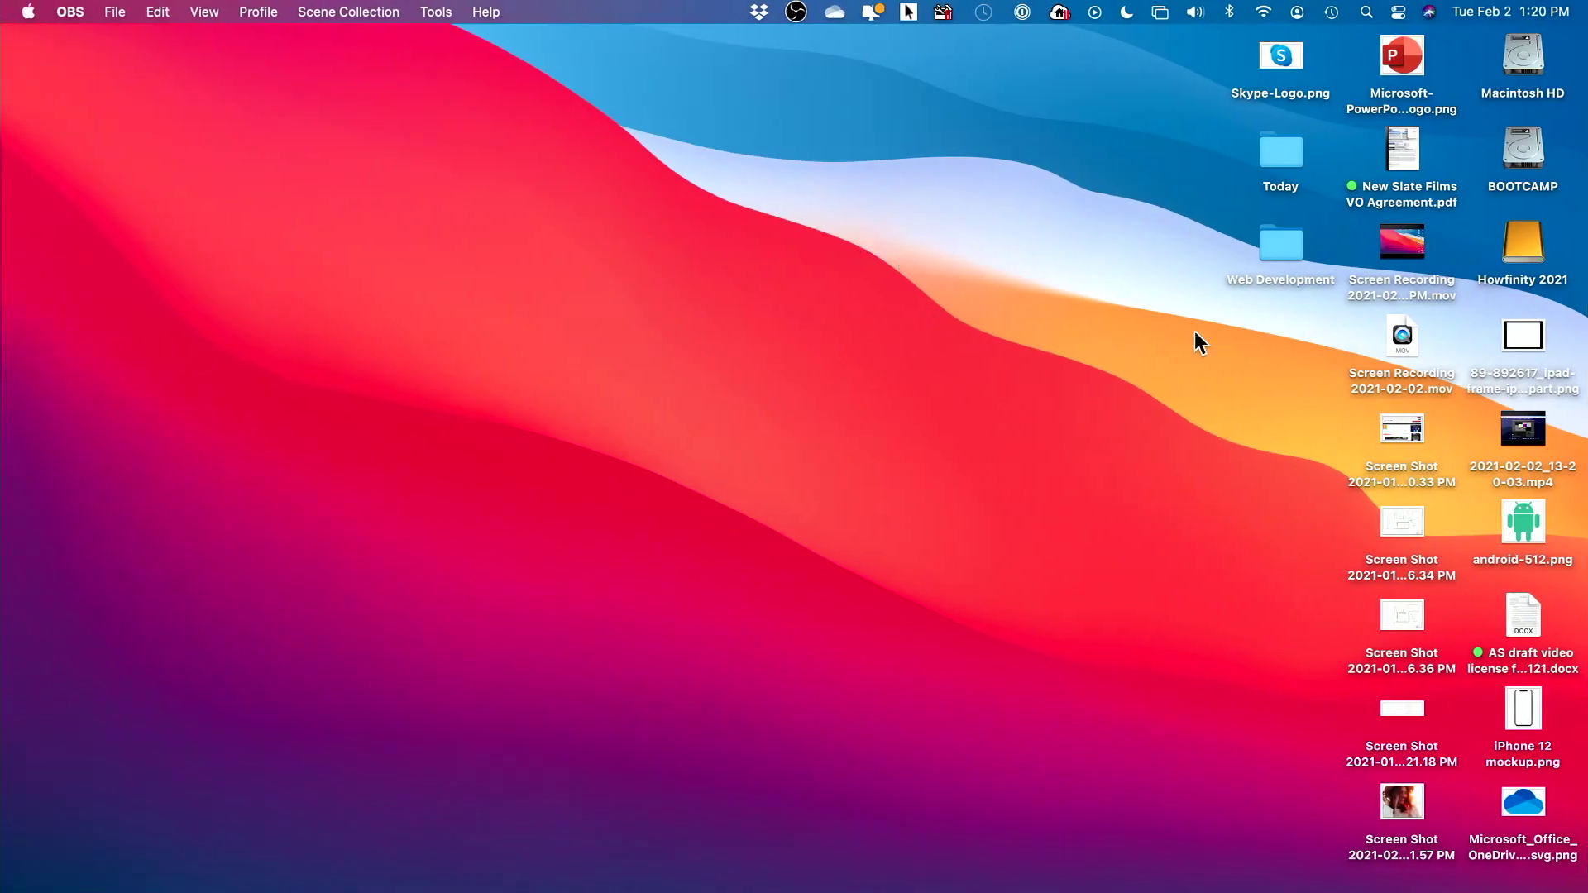
pyautogui.click(1522, 484)
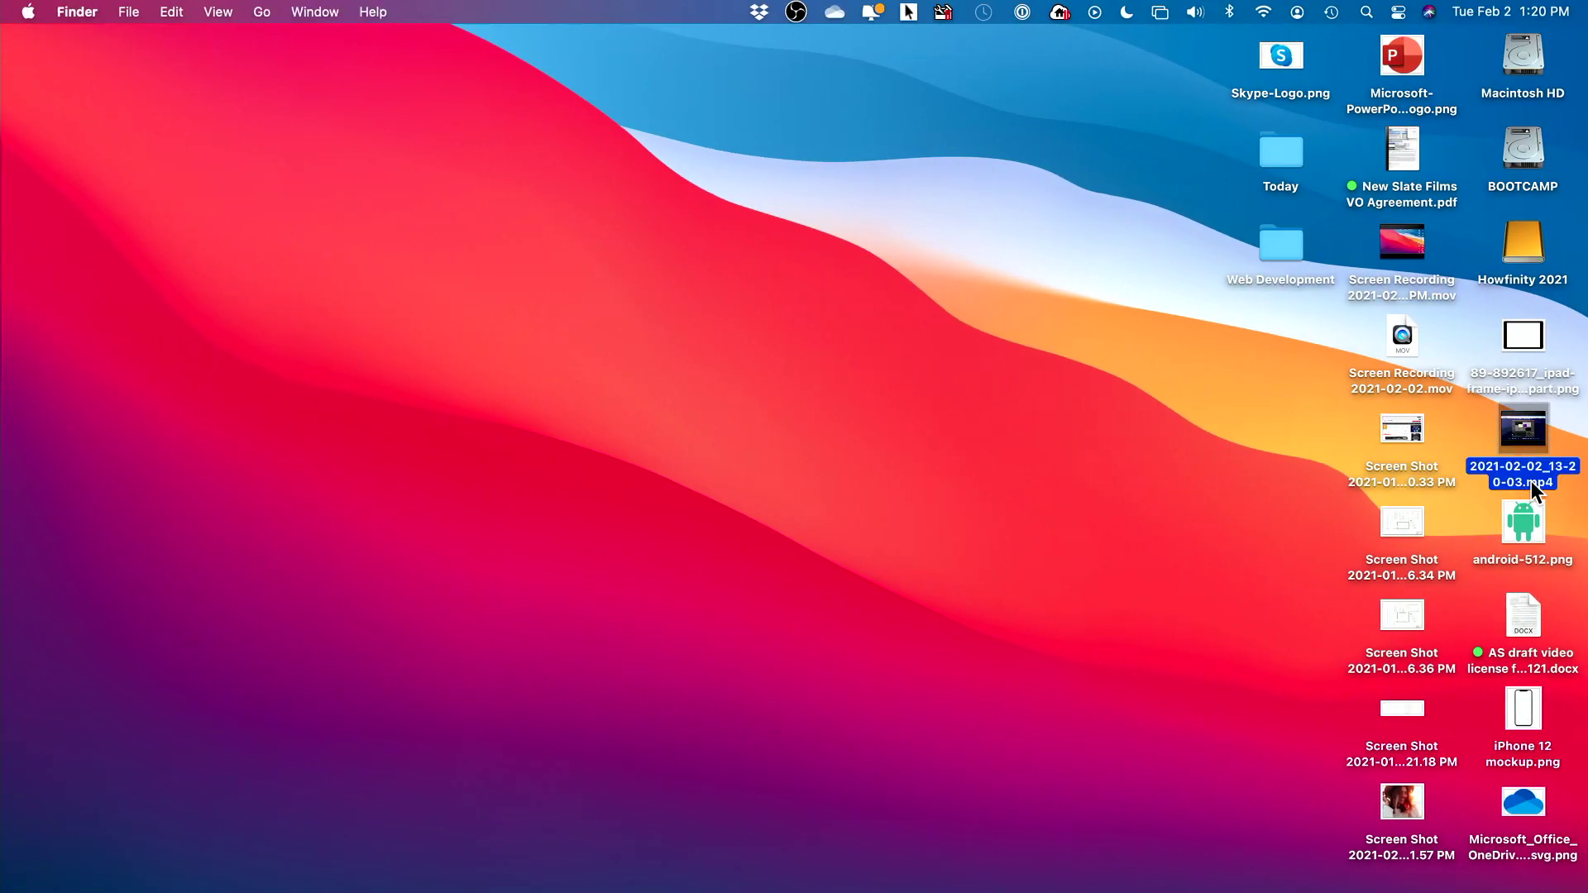
pyautogui.press('space')
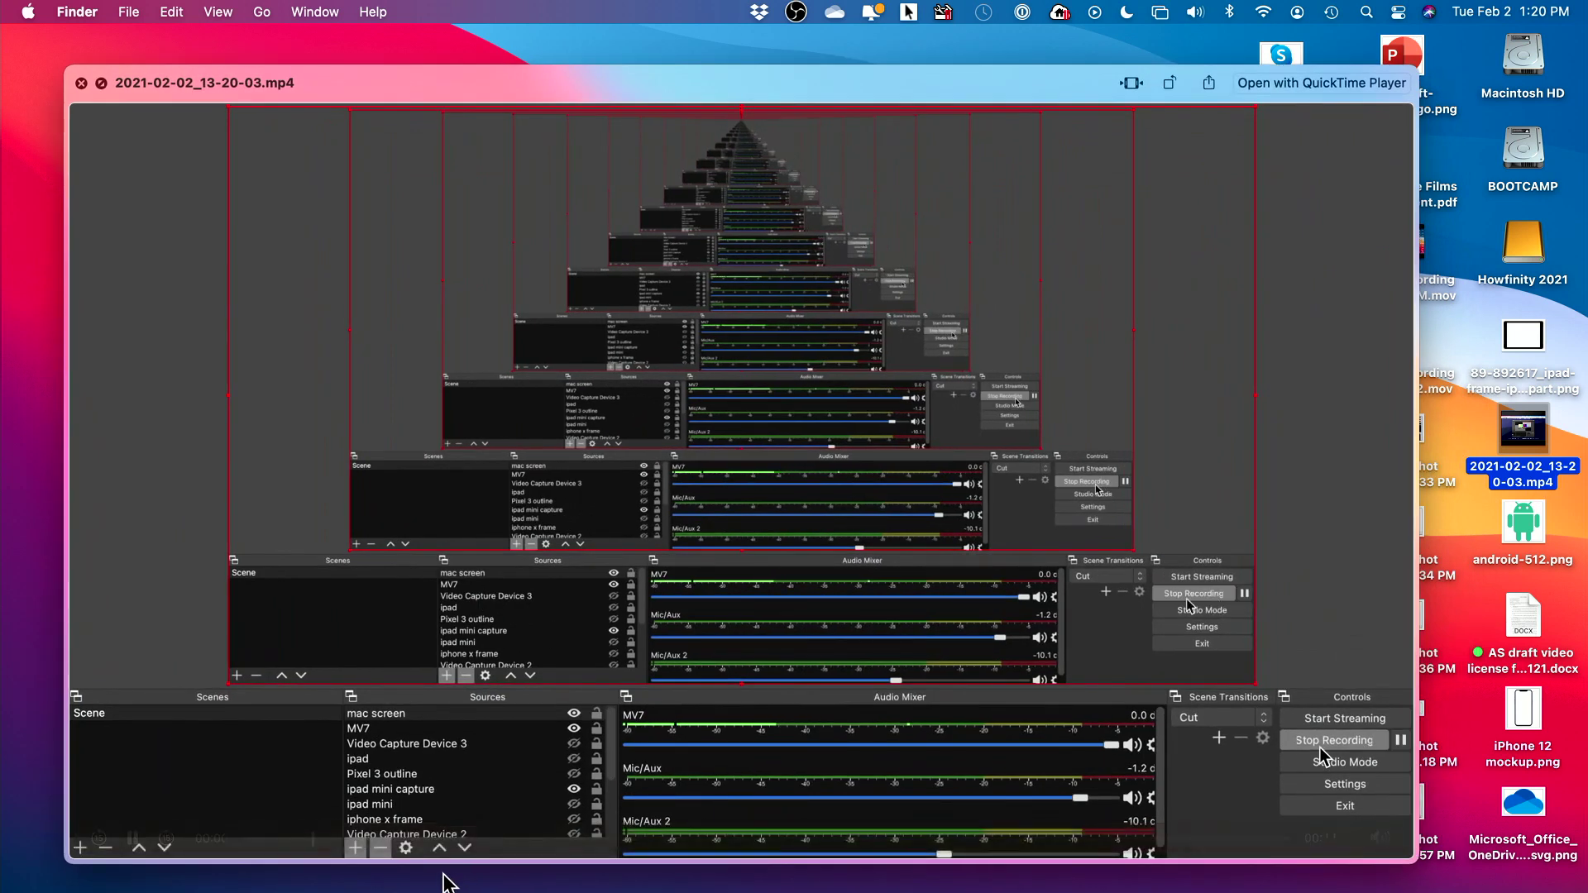
pyautogui.moveTo(374, 838); pyautogui.dragTo(887, 838)
pyautogui.moveTo(1086, 839); pyautogui.dragTo(689, 866)
pyautogui.press('space')
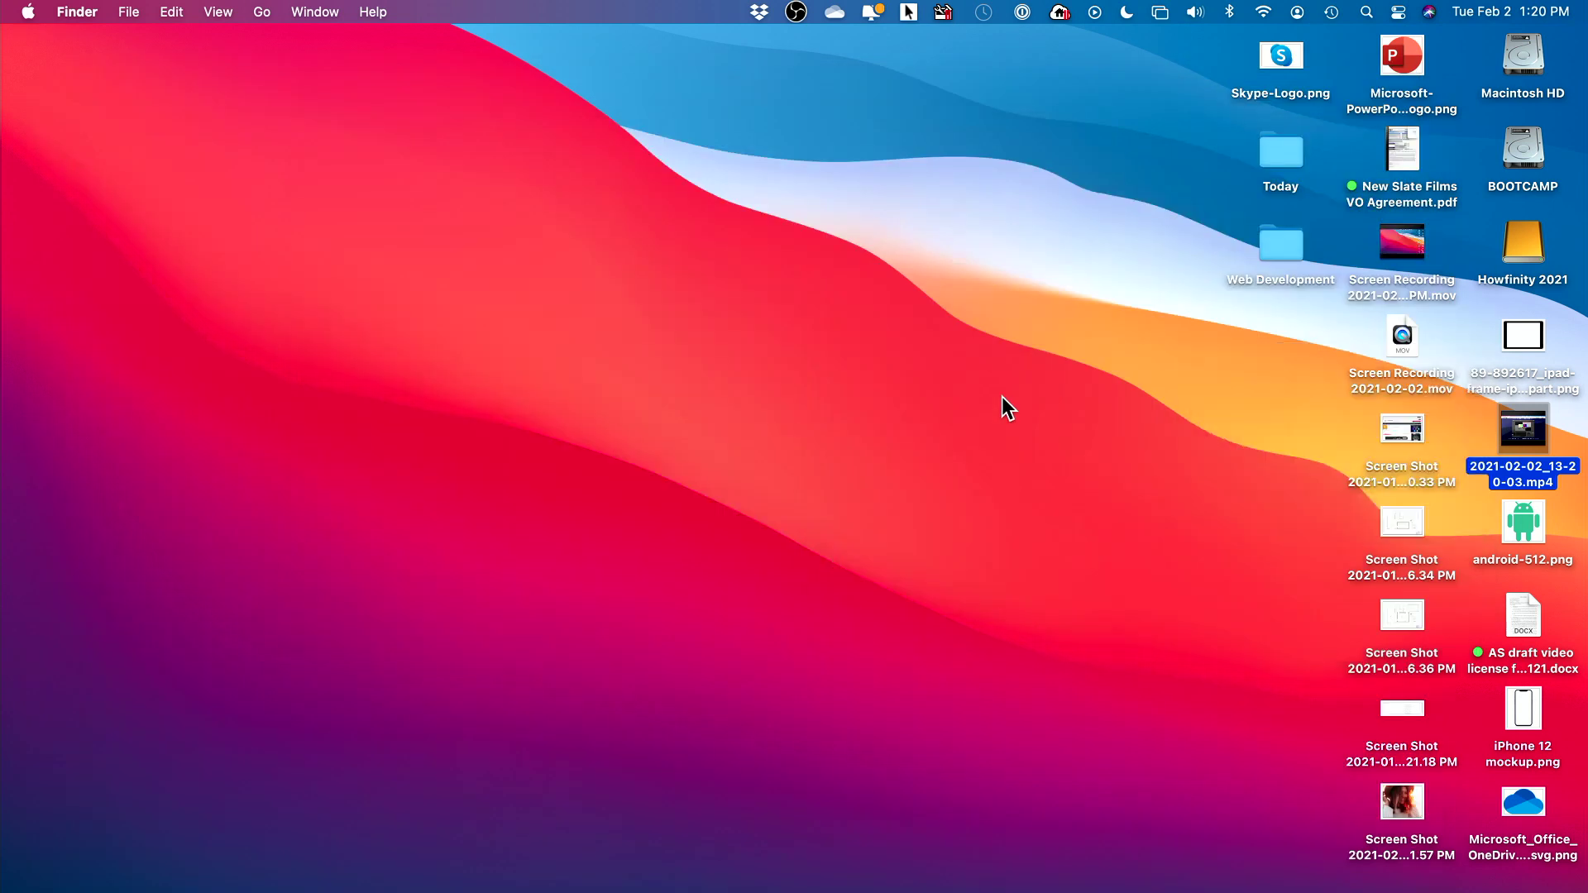